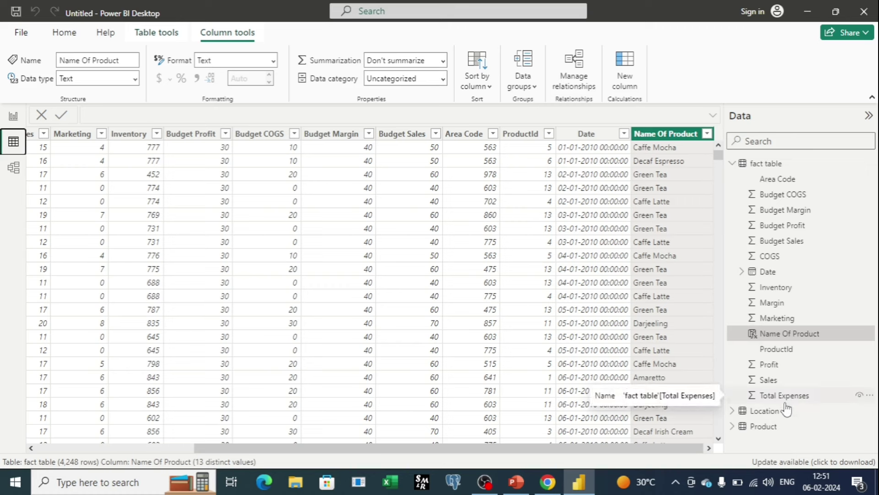
Rename the Budget Profit field in the fact table as Target Profit.
{"action": "left_click", "coordinate": [15, 117]}
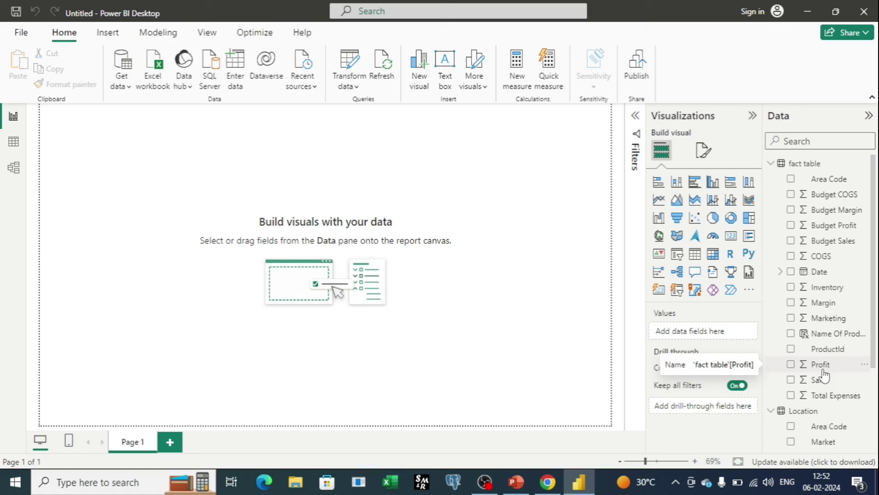
{"action": "right_click", "coordinate": [816, 227]}
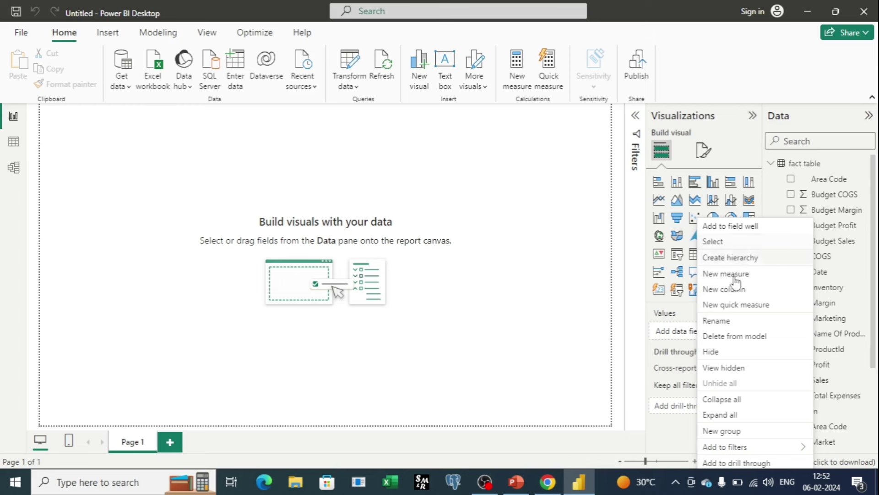
{"action": "left_click", "coordinate": [716, 322]}
{"action": "type", "text": "T"}
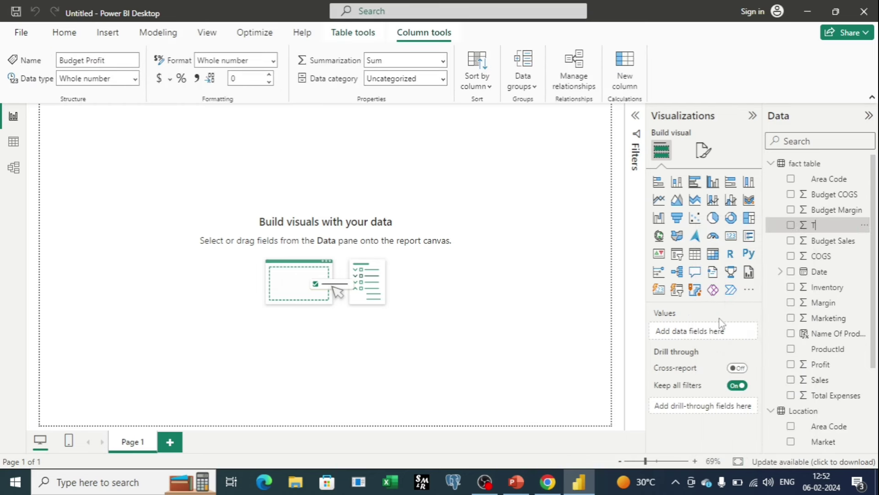
{"action": "type", "text": "arget Profit"}
{"action": "key", "text": "Return"}
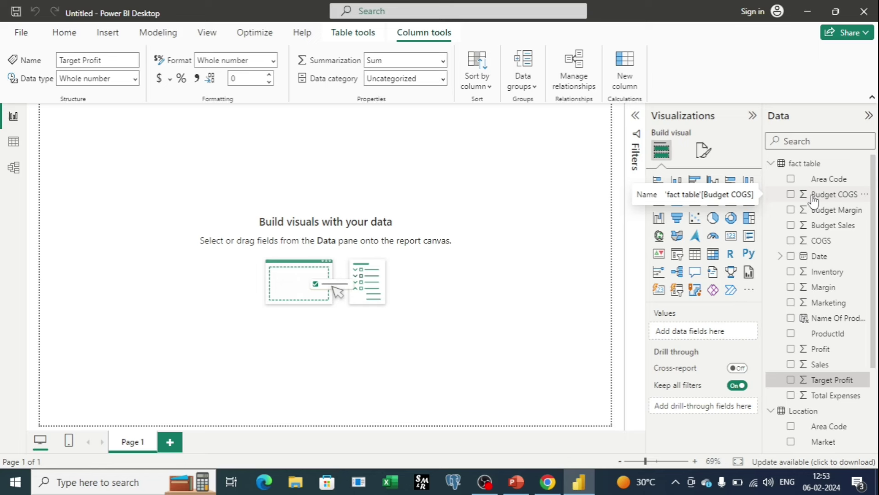
{"action": "left_click", "coordinate": [818, 289]}
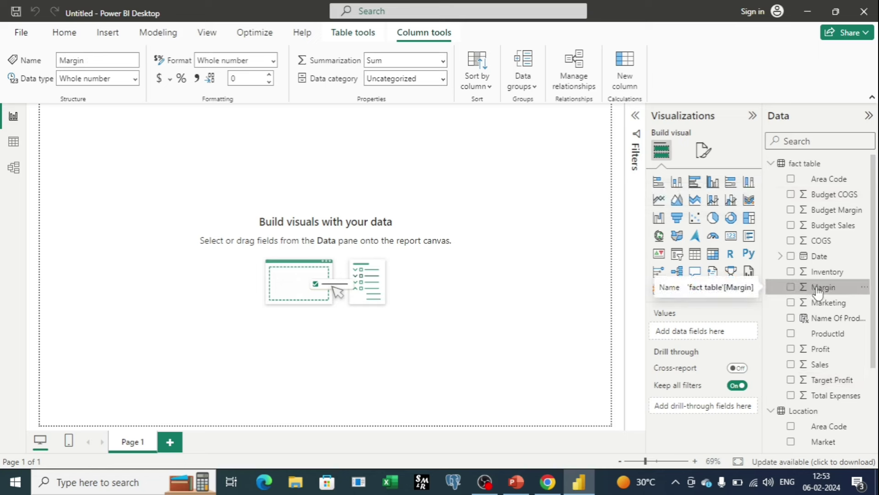
{"action": "left_click", "coordinate": [358, 40]}
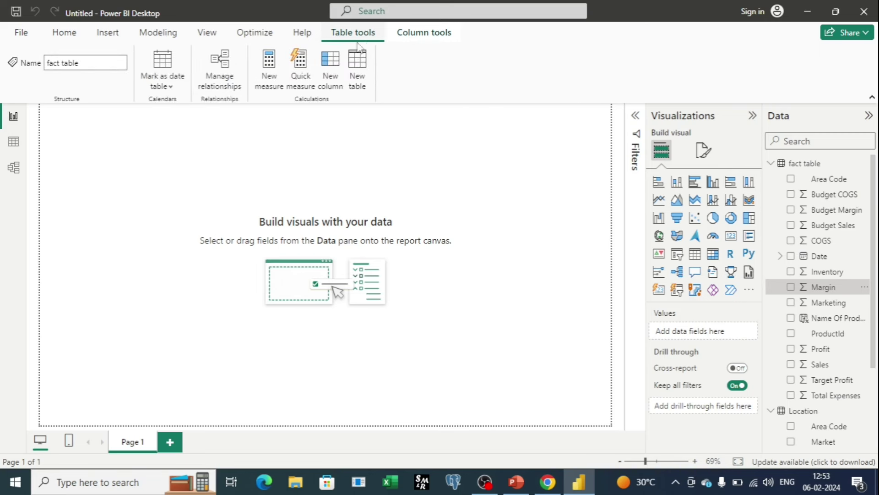
{"action": "left_click", "coordinate": [338, 64]}
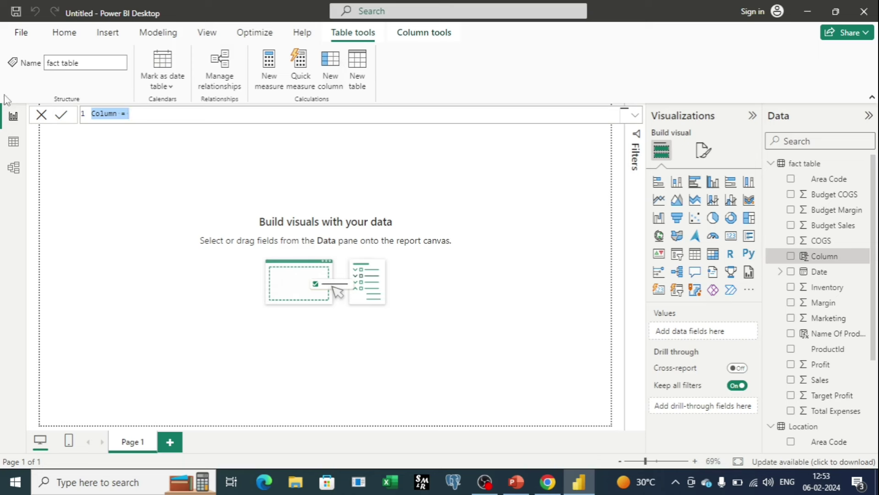
{"action": "key", "text": "Escape"}
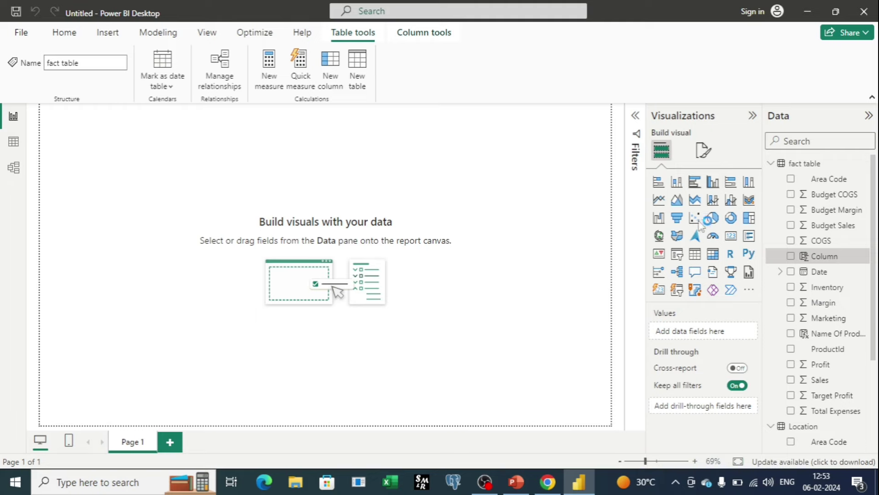
{"action": "left_click", "coordinate": [13, 142]}
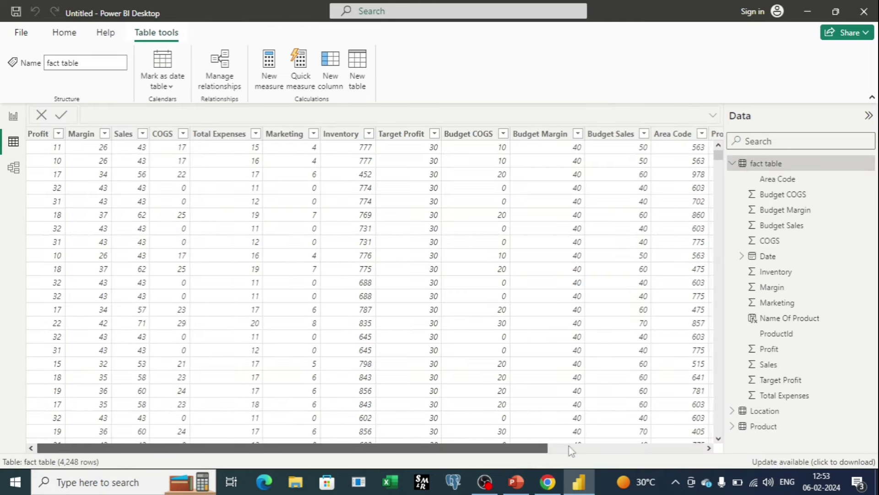
{"action": "left_click_drag", "start_coordinate": [470, 451], "coordinate": [627, 451]}
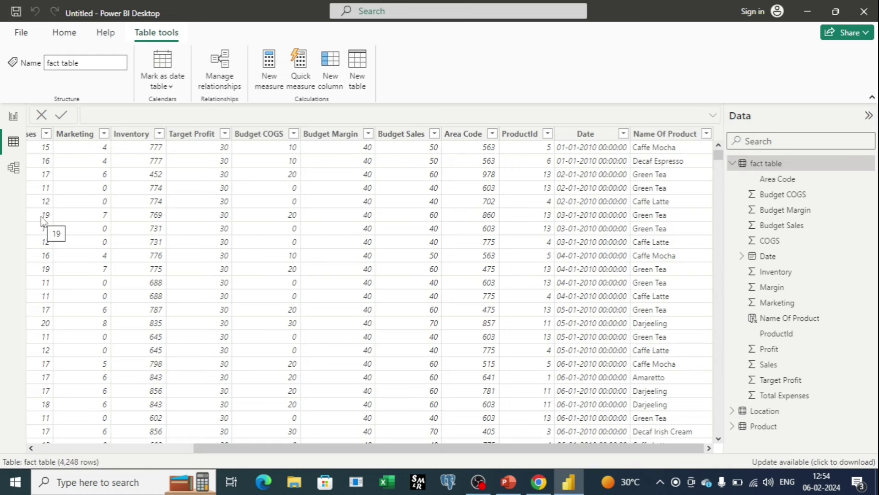
Start a new calculated column in the fact table and name it Profit Difference.
{"action": "left_click", "coordinate": [11, 114]}
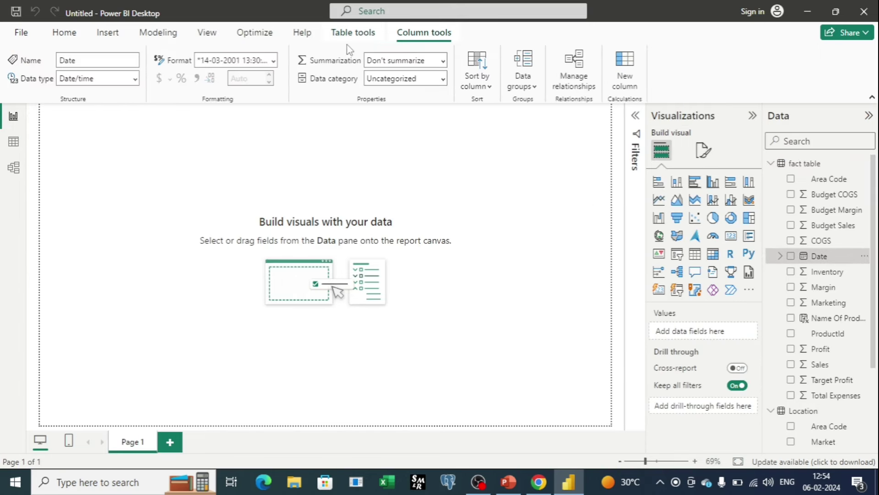
{"action": "left_click", "coordinate": [352, 35]}
{"action": "left_click", "coordinate": [330, 69]}
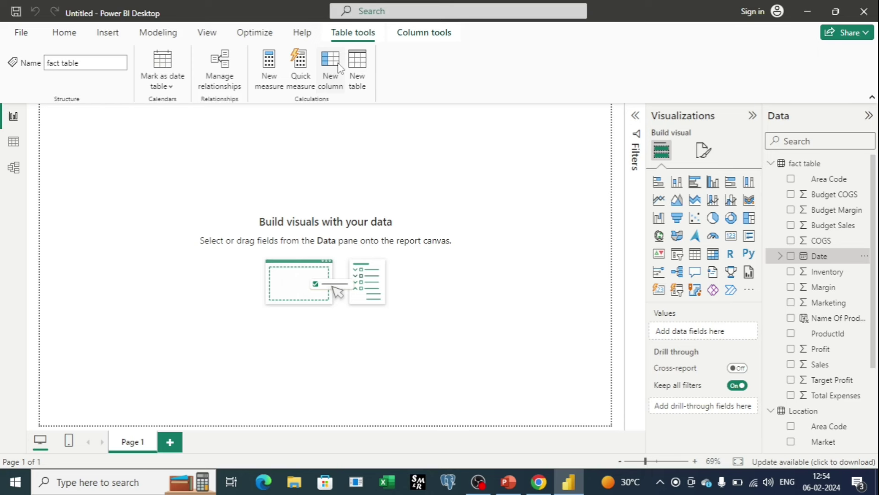
{"action": "left_click", "coordinate": [118, 117]}
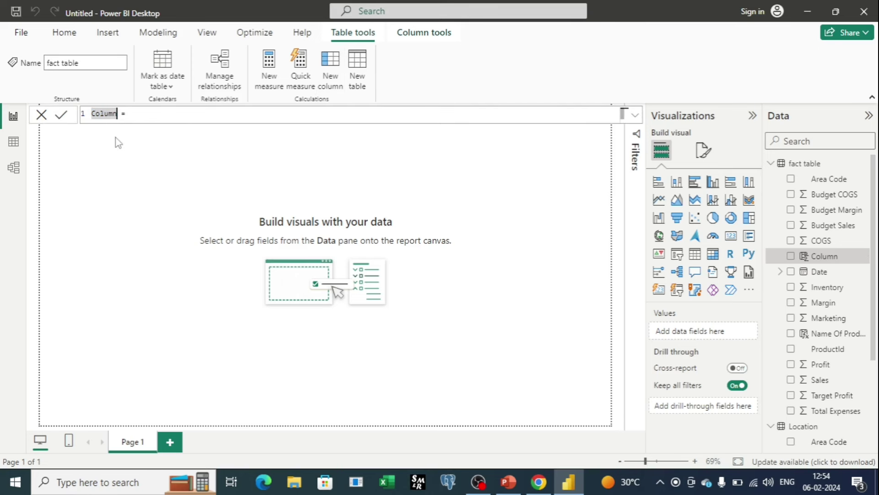
{"action": "key", "text": "BackSpace"}
{"action": "key", "text": "BackSpace"}
{"action": "key", "text": "BackSpace"}
{"action": "key", "text": "BackSpace"}
{"action": "key", "text": "BackSpace"}
{"action": "key", "text": "BackSpace"}
{"action": "type", "text": "Column Dis"}
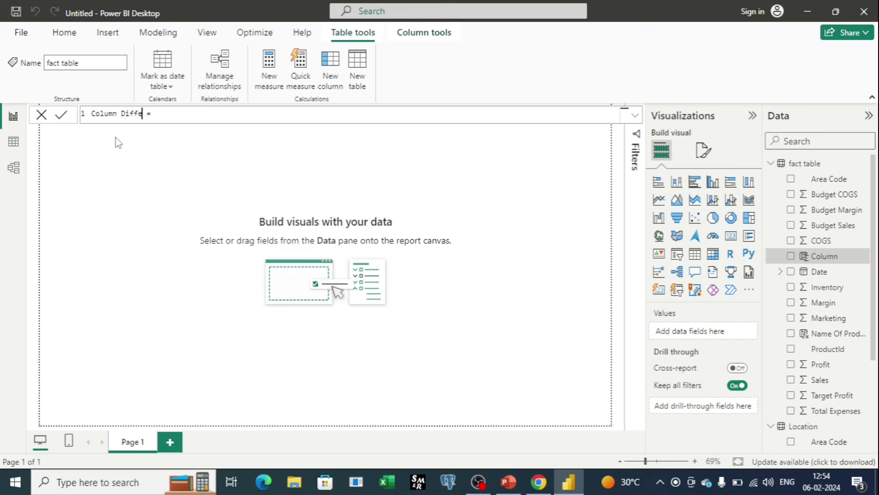
{"action": "key", "text": "BackSpace"}
{"action": "key", "text": "BackSpace"}
{"action": "key", "text": "BackSpace"}
{"action": "key", "text": "BackSpace"}
{"action": "key", "text": "BackSpace"}
{"action": "key", "text": "BackSpace"}
{"action": "key", "text": "BackSpace"}
{"action": "type", "text": "Profit Difference"}
{"action": "key", "text": "End"}
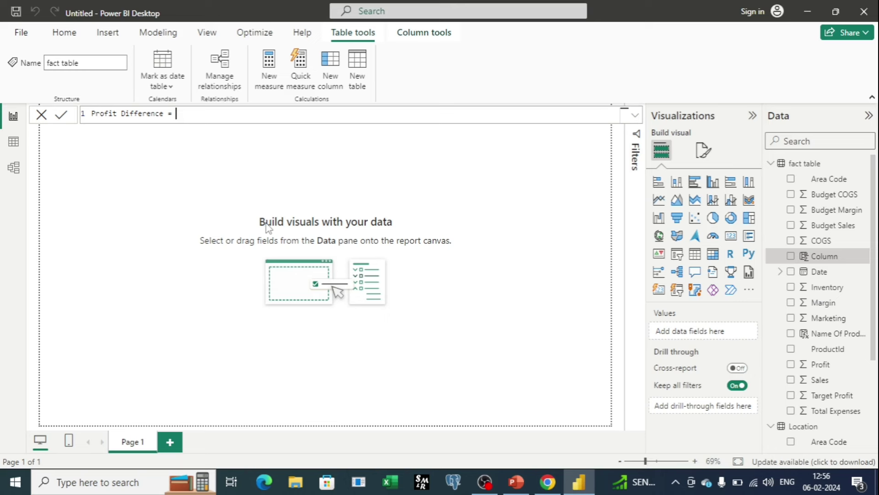
Define Profit Difference as 'fact table'[Profit]-'fact table'[Target Profit] and commit the formula.
{"action": "type", "text": "profit"}
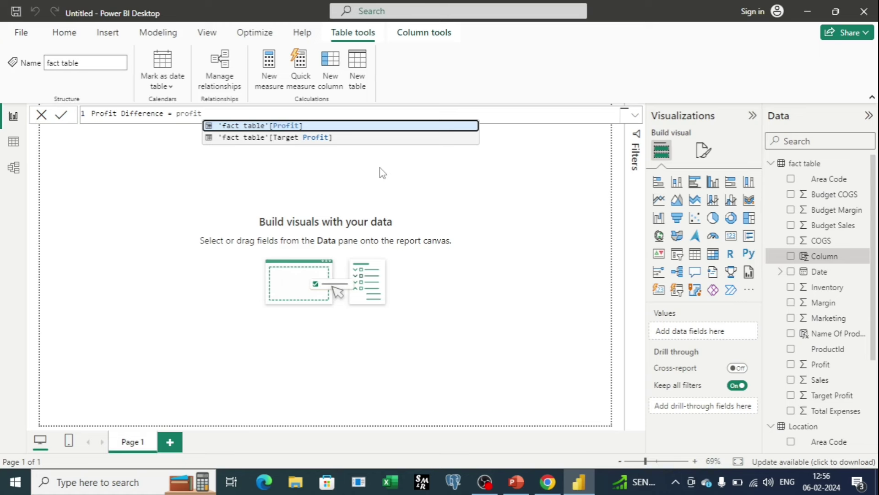
{"action": "scroll", "coordinate": [824, 266], "scroll_direction": "down", "scroll_amount": 2}
{"action": "scroll", "coordinate": [803, 338], "scroll_direction": "up", "scroll_amount": 3}
{"action": "left_click", "coordinate": [239, 125]}
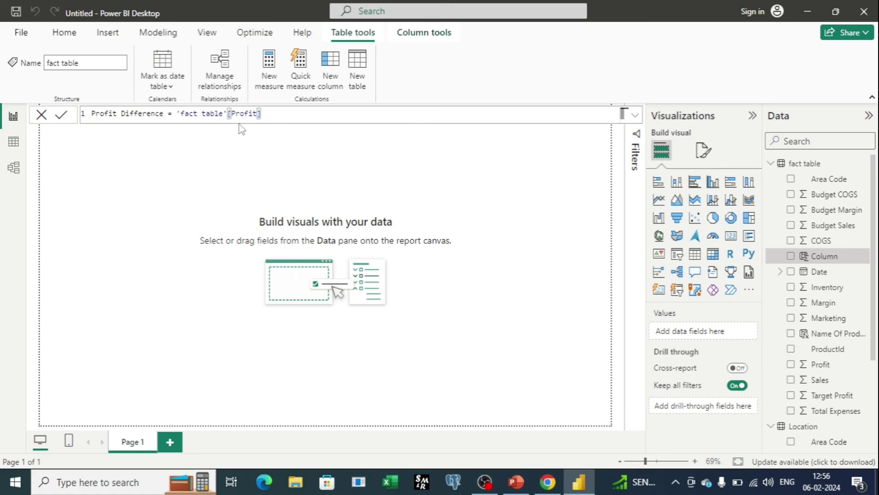
{"action": "type", "text": "-fac"}
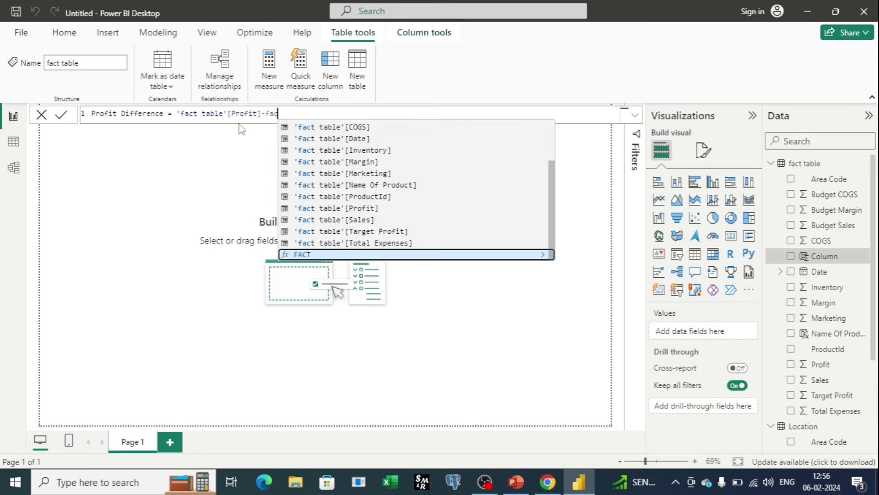
{"action": "key", "text": "BackSpace"}
{"action": "key", "text": "BackSpace"}
{"action": "key", "text": "BackSpace"}
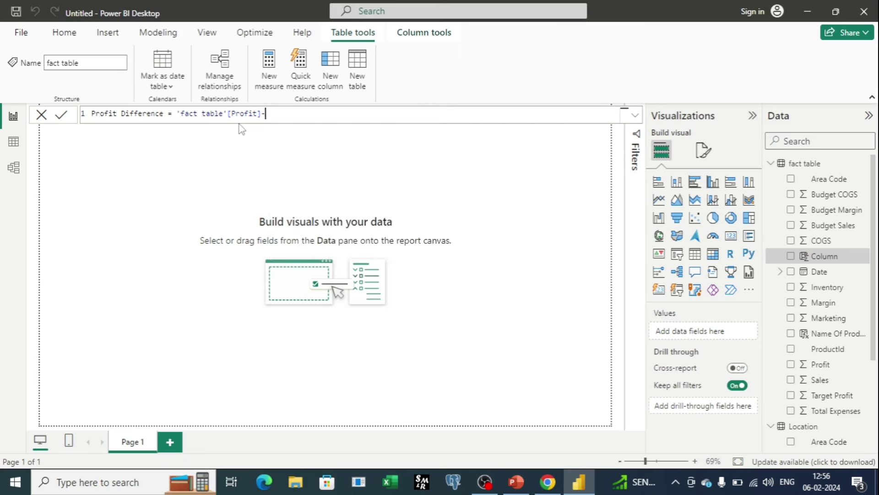
{"action": "type", "text": "target"}
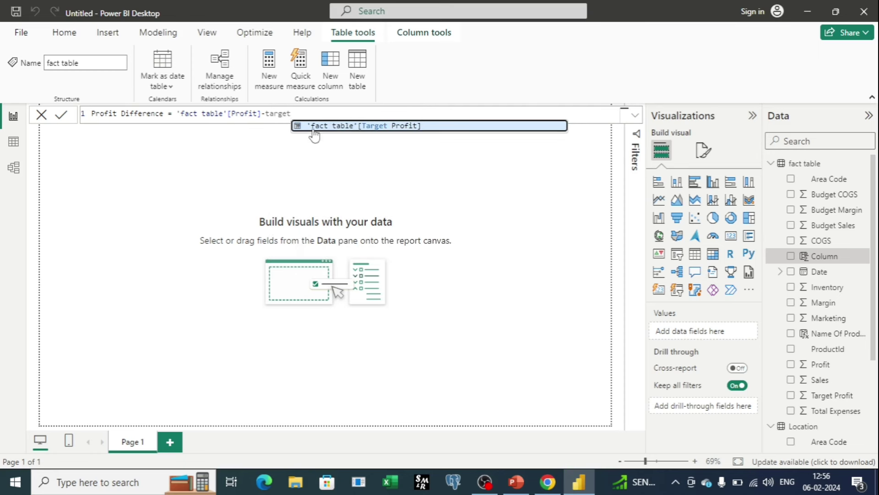
{"action": "left_click", "coordinate": [382, 126]}
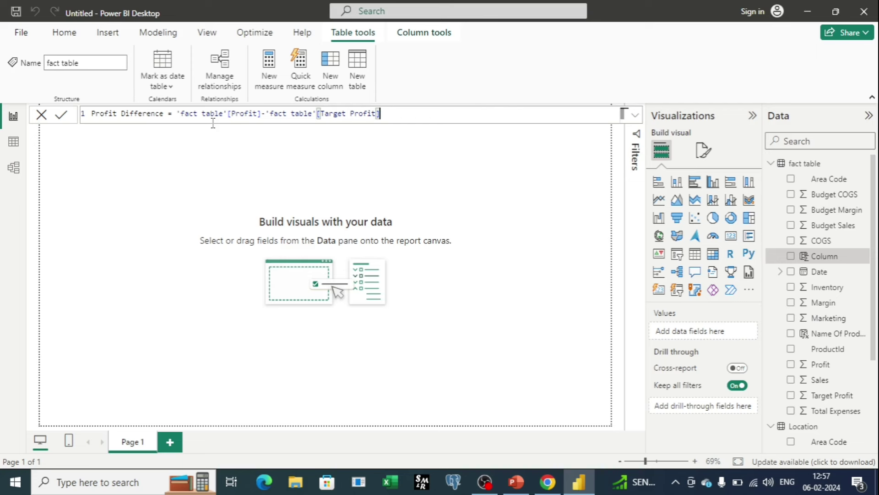
{"action": "key", "text": "Return"}
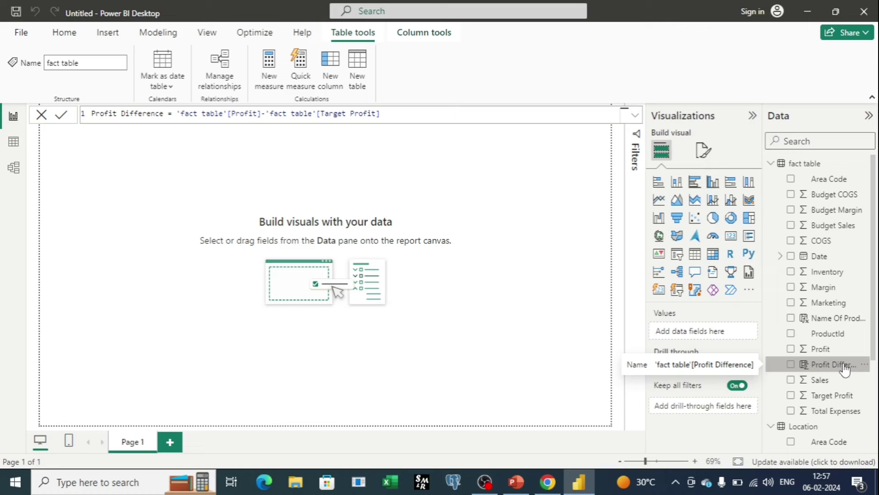
Compare the Profit Difference values with the Profit and Target Profit columns row by row in the fact table's data.
{"action": "left_click", "coordinate": [11, 146]}
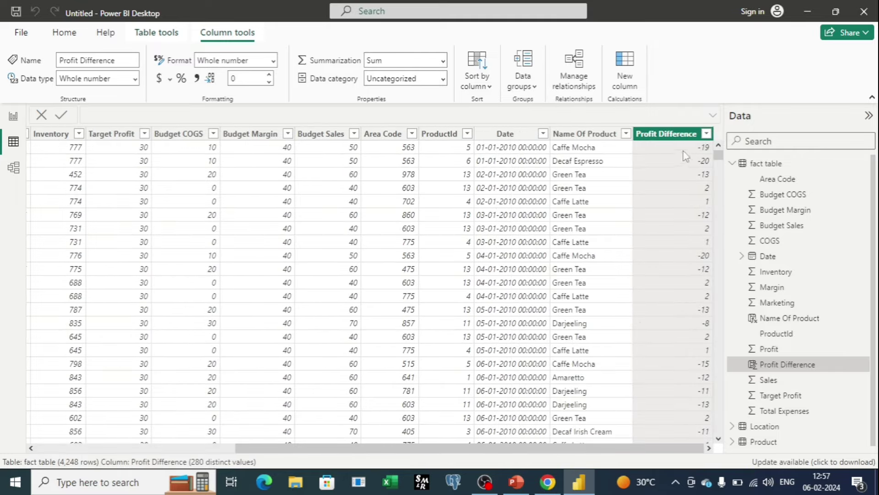
{"action": "left_click_drag", "start_coordinate": [576, 452], "coordinate": [313, 438]}
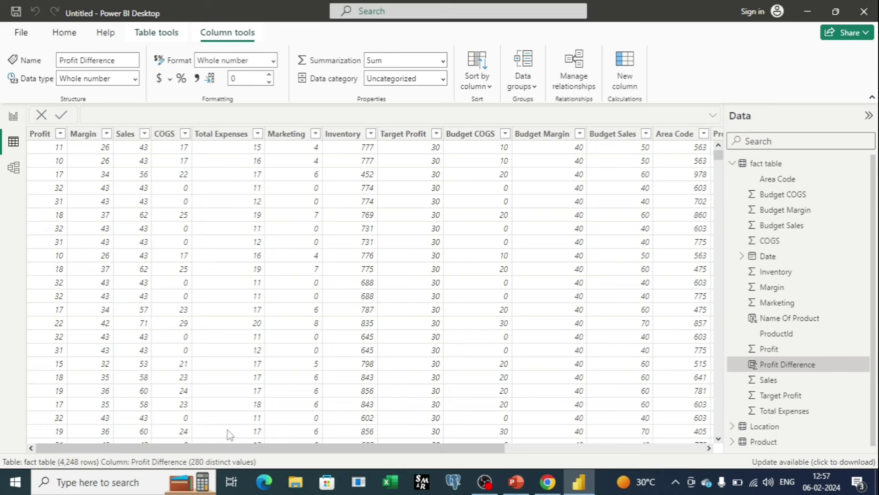
{"action": "left_click_drag", "start_coordinate": [361, 456], "coordinate": [121, 152]}
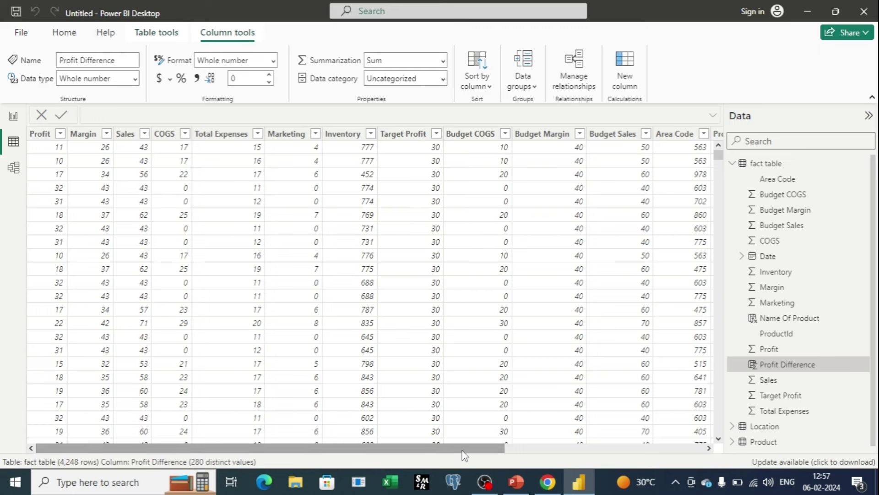
{"action": "left_click_drag", "start_coordinate": [466, 455], "coordinate": [715, 468]}
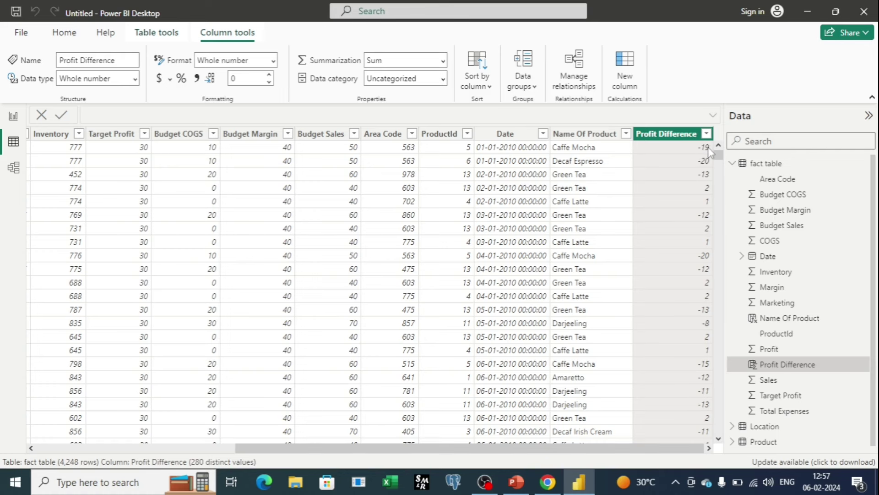
{"action": "left_click_drag", "start_coordinate": [513, 448], "coordinate": [208, 435]}
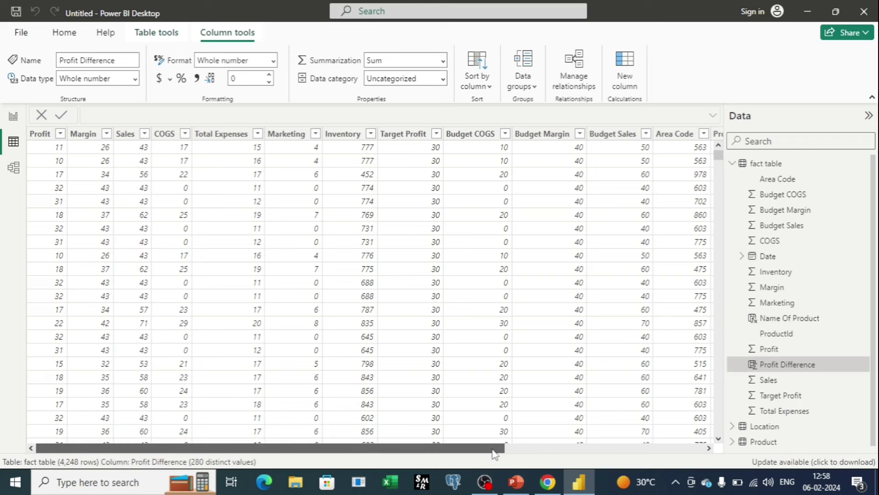
{"action": "left_click_drag", "start_coordinate": [494, 451], "coordinate": [710, 463]}
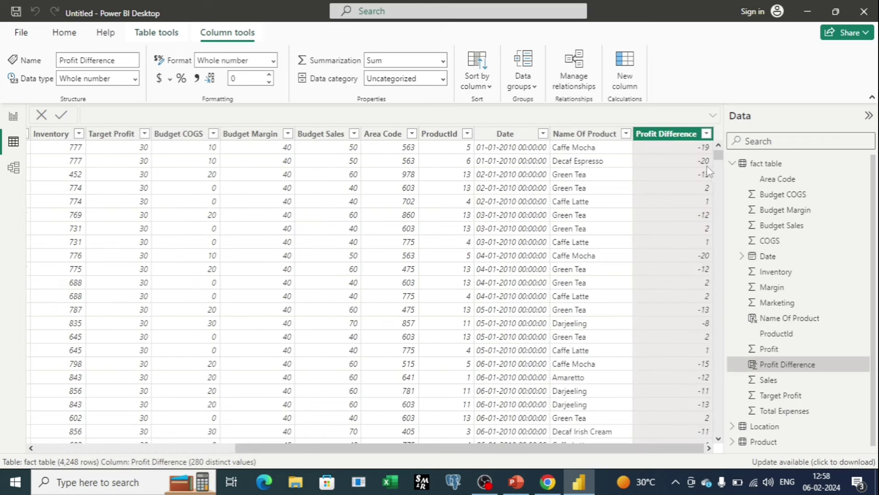
{"action": "left_click_drag", "start_coordinate": [540, 452], "coordinate": [339, 451]}
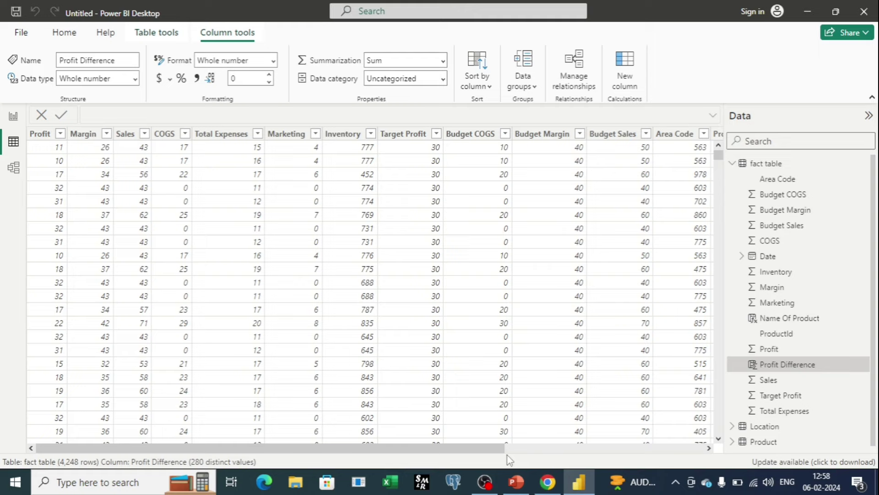
{"action": "left_click_drag", "start_coordinate": [507, 451], "coordinate": [776, 456]}
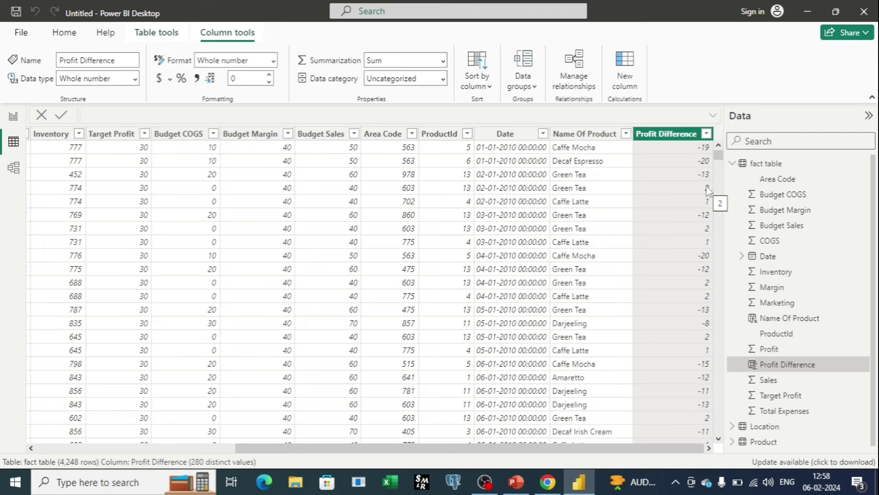
Add a table visual with the sum of Profit Difference to Page 1 of the report.
{"action": "left_click", "coordinate": [14, 117]}
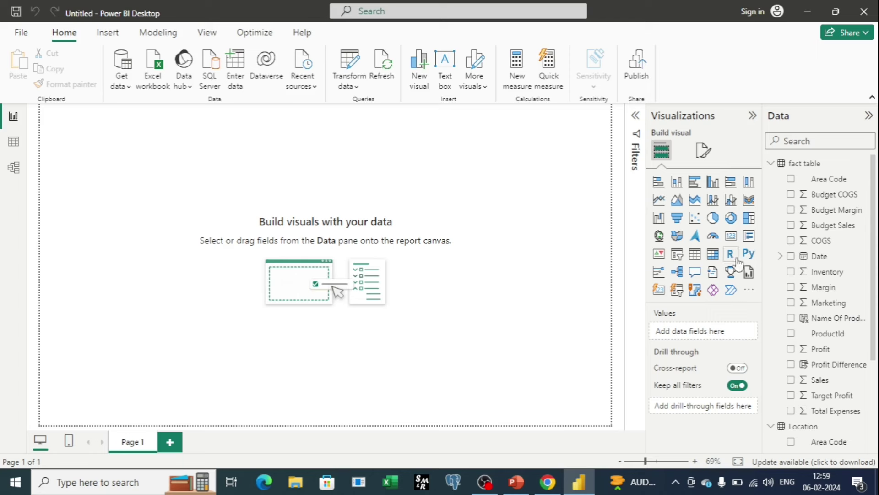
{"action": "left_click_drag", "start_coordinate": [839, 368], "coordinate": [699, 334]}
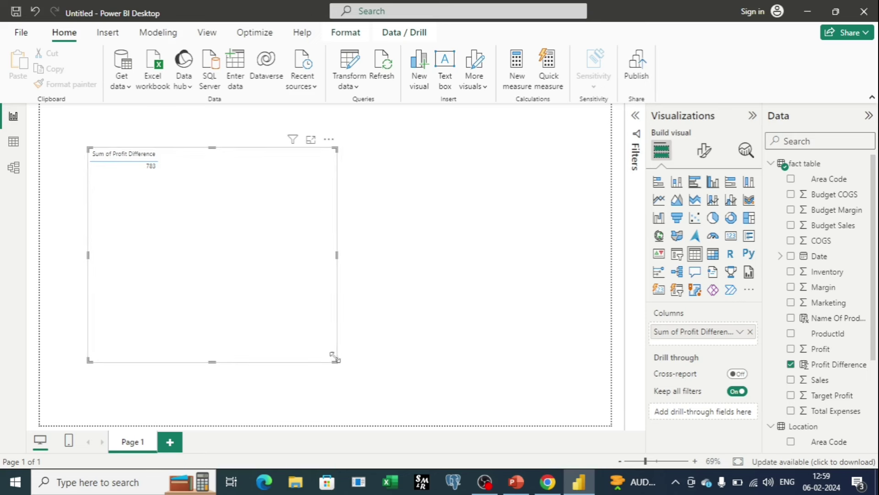
{"action": "left_click", "coordinate": [695, 461]}
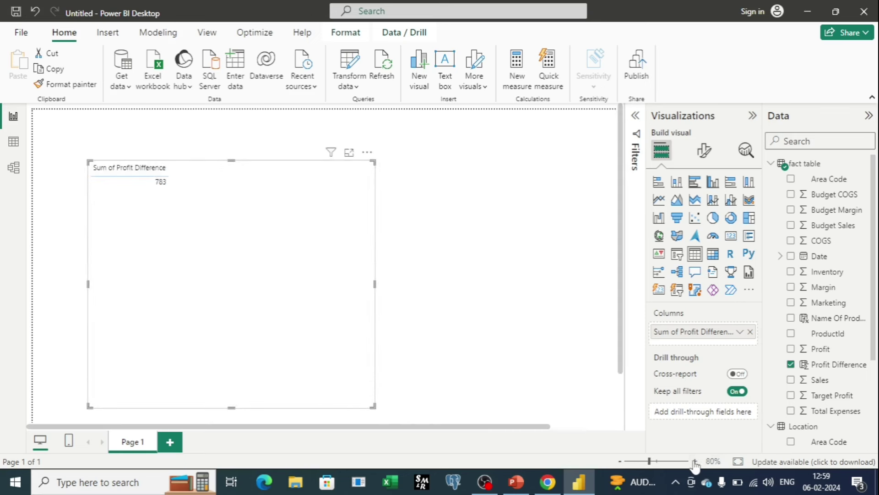
{"action": "left_click", "coordinate": [695, 461]}
{"action": "left_click", "coordinate": [695, 461]}
{"action": "left_click", "coordinate": [695, 461]}
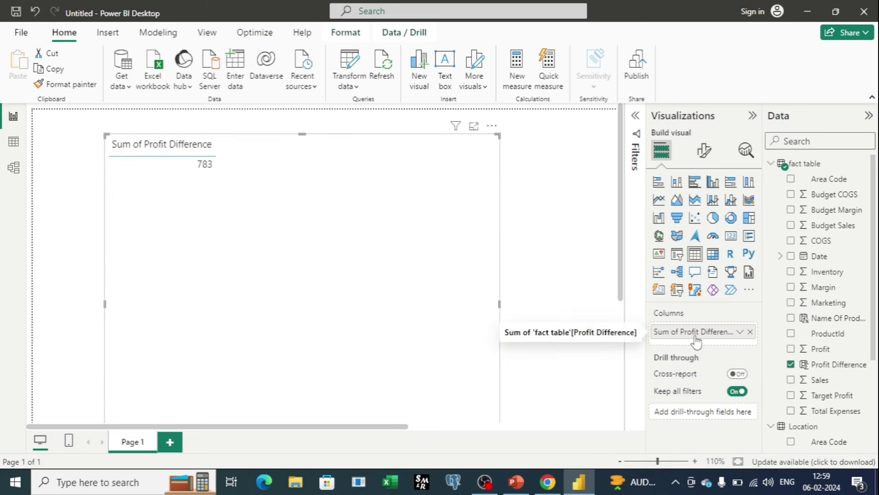
Examine the row-level Profit Difference values in the fact table's data against the summed report figure.
{"action": "left_click", "coordinate": [14, 141]}
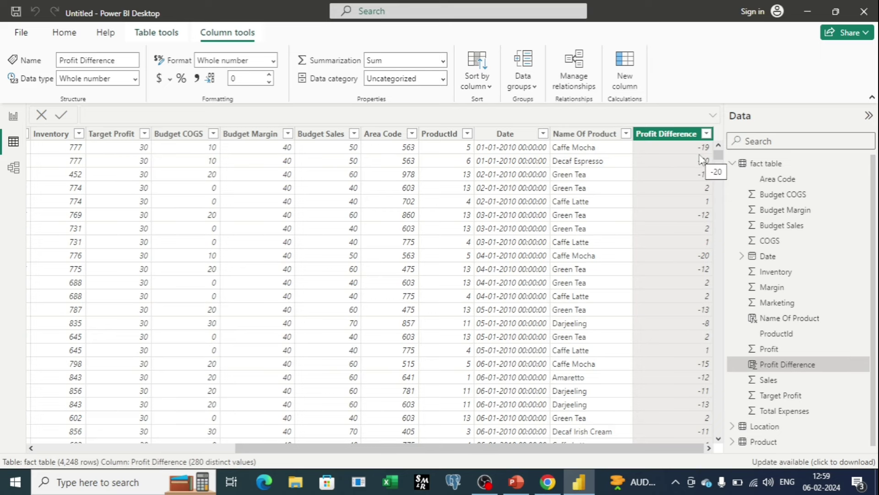
Break down the summed Profit Difference by Name Of Product in the Page 1 table and compare it with the fact table's row-level data.
{"action": "scroll", "coordinate": [701, 220], "scroll_direction": "down", "scroll_amount": 11}
{"action": "scroll", "coordinate": [701, 221], "scroll_direction": "down", "scroll_amount": 10}
{"action": "scroll", "coordinate": [701, 229], "scroll_direction": "up", "scroll_amount": 18}
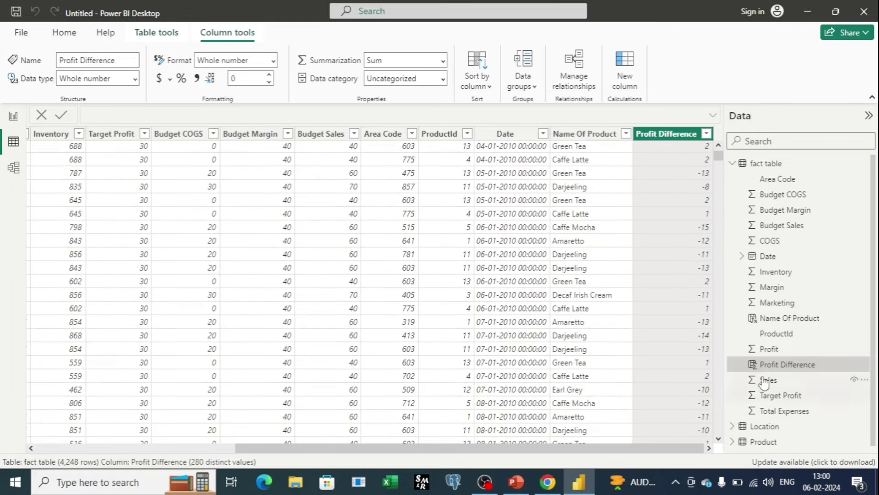
{"action": "left_click", "coordinate": [13, 116]}
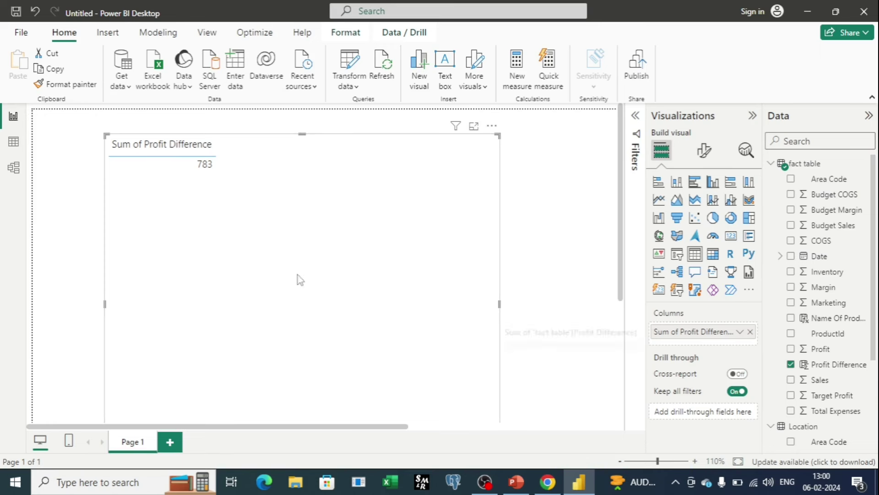
{"action": "left_click", "coordinate": [845, 323]}
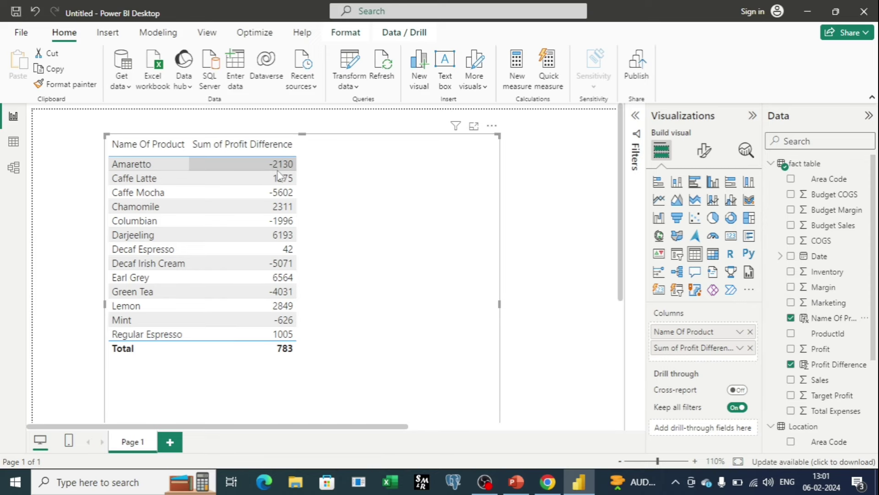
{"action": "left_click", "coordinate": [13, 142]}
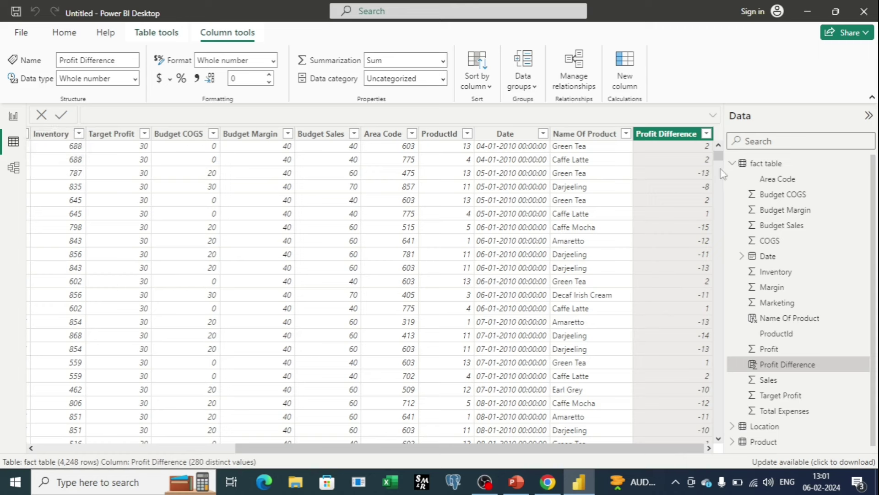
{"action": "left_click", "coordinate": [21, 116]}
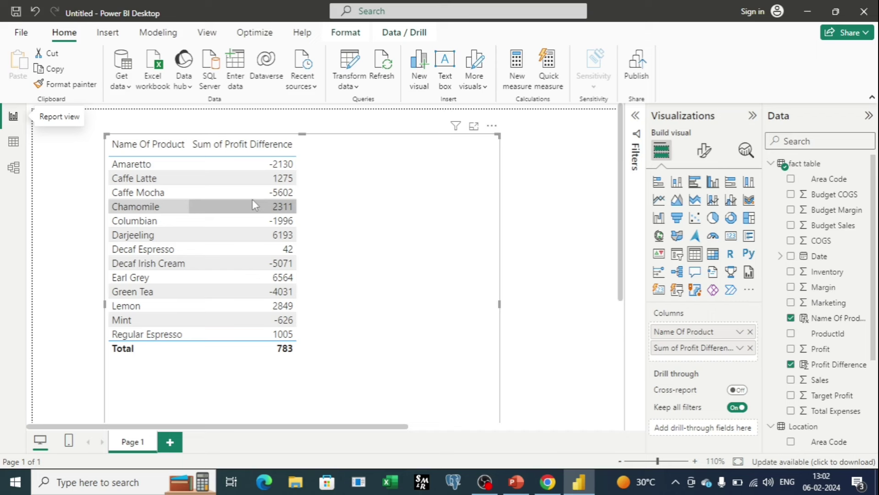
Create a new measure in the fact table named Difference in Measure.
{"action": "left_click", "coordinate": [836, 274]}
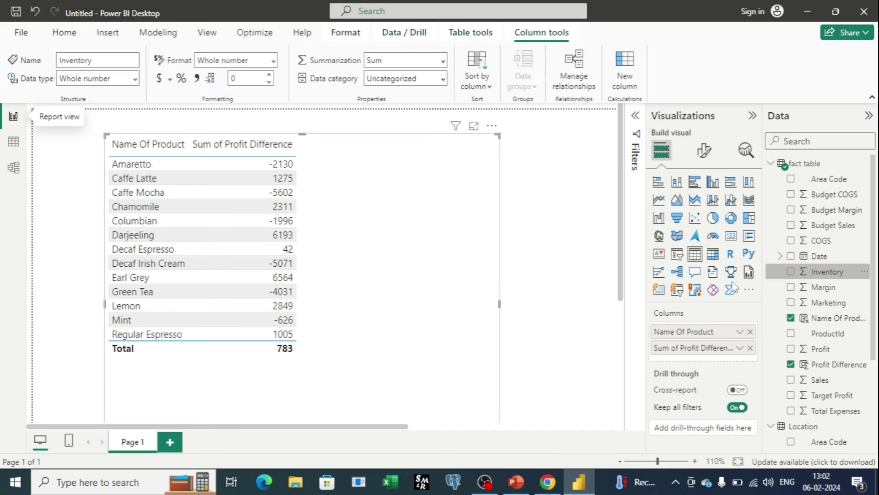
{"action": "left_click", "coordinate": [468, 33]}
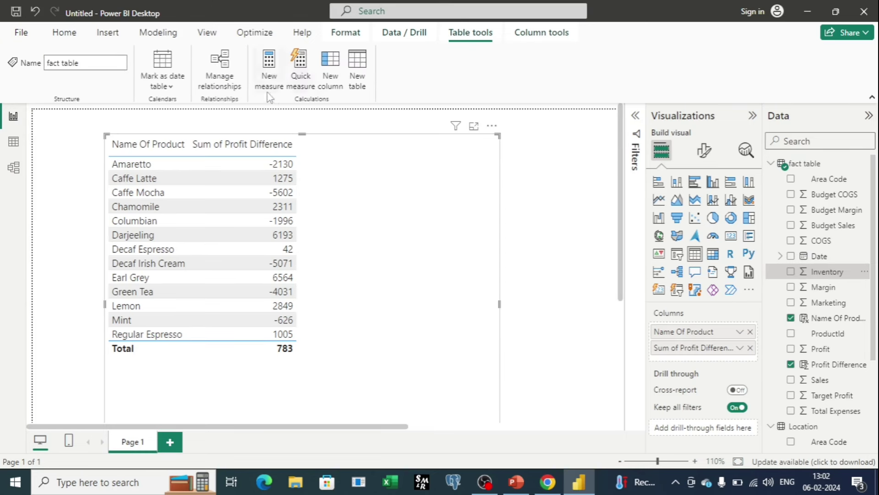
{"action": "left_click", "coordinate": [269, 68]}
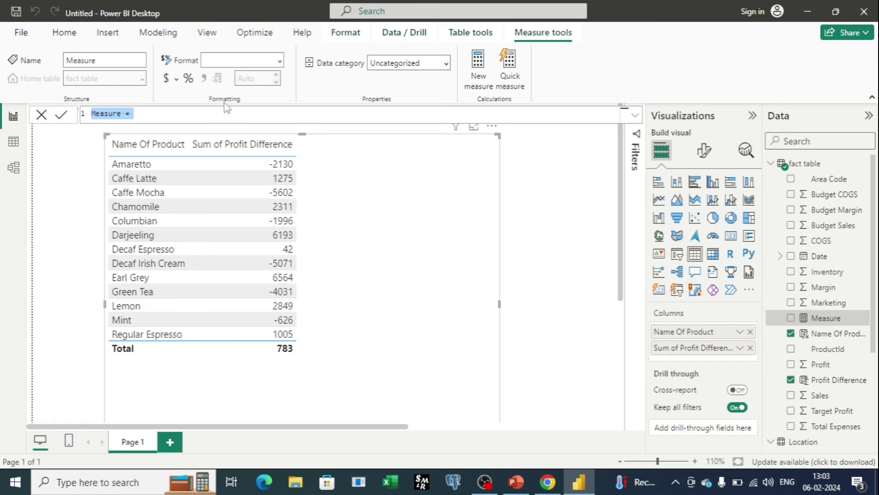
{"action": "left_click", "coordinate": [121, 113]}
{"action": "left_click", "coordinate": [93, 116]}
{"action": "type", "text": "Difference in"}
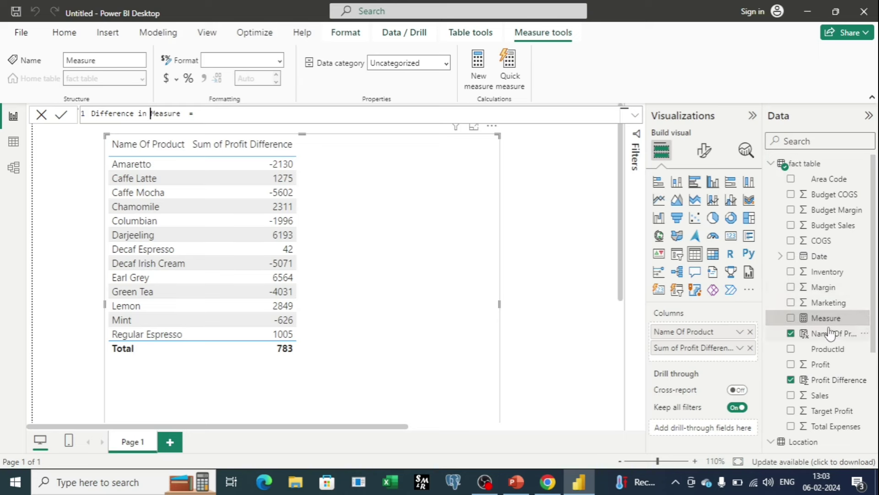
Begin the measure's formula with SUM over 'fact table'[Profit].
{"action": "left_click", "coordinate": [199, 113]}
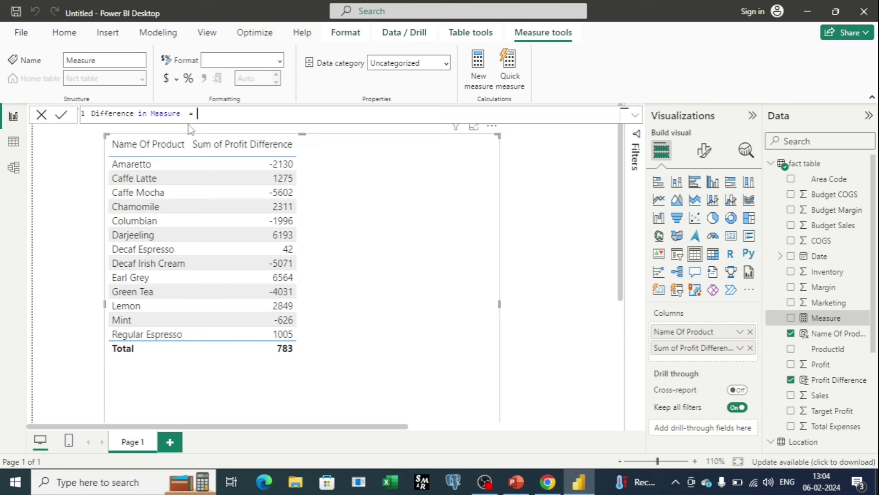
{"action": "type", "text": "Sum"}
{"action": "key", "text": "Tab"}
{"action": "key", "text": "Tab"}
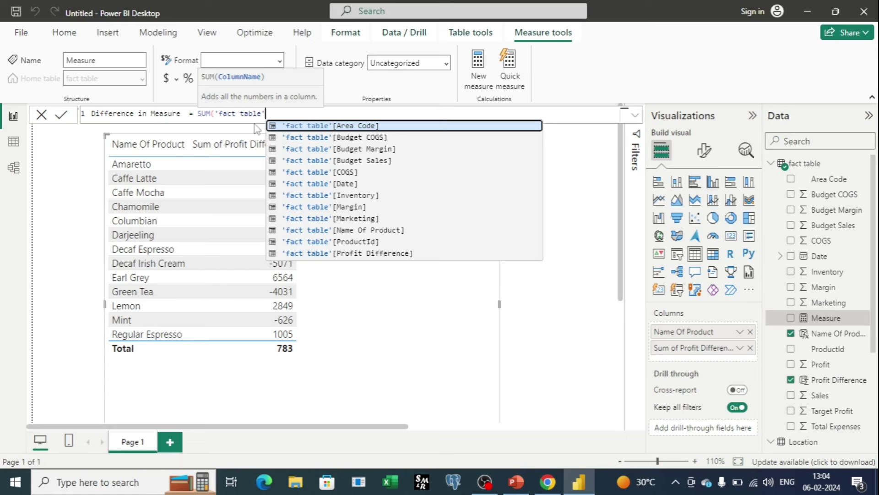
{"action": "scroll", "coordinate": [379, 167], "scroll_direction": "down", "scroll_amount": 1}
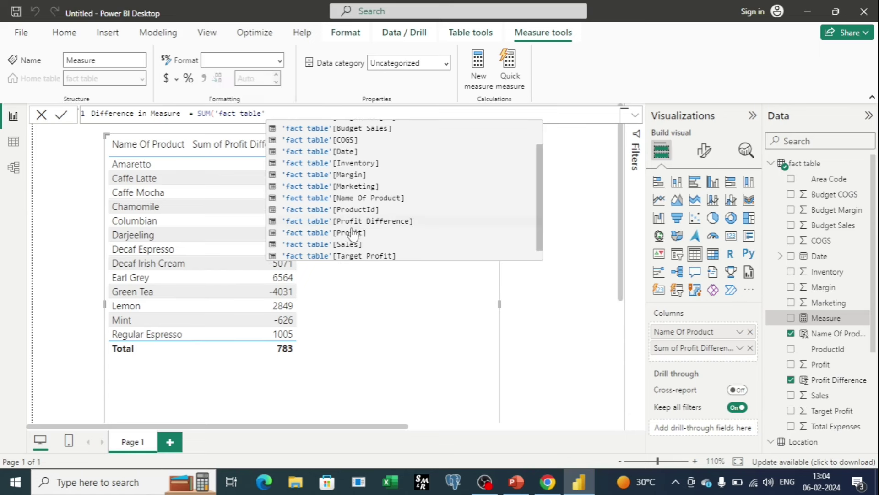
{"action": "left_click", "coordinate": [350, 231]}
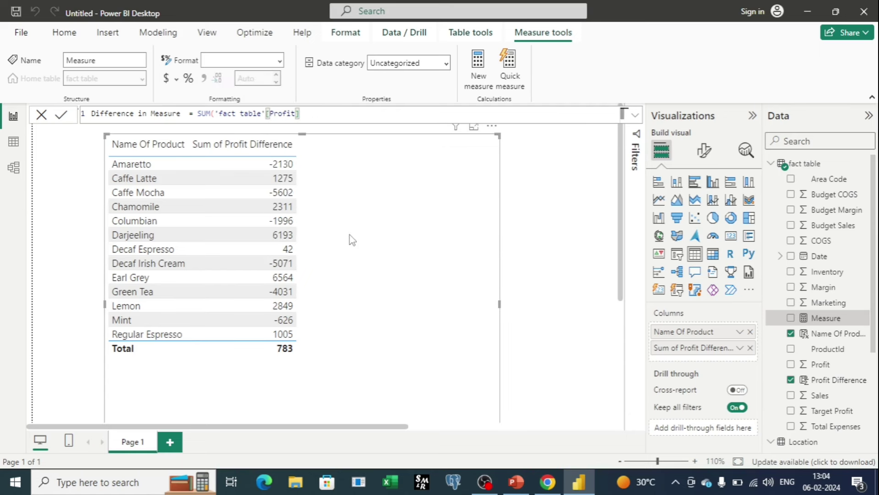
Subtract the SUM of 'fact table'[Target Profit] in the measure's formula, commit it and correct the closing parentheses.
{"action": "type", "text": "-sum"}
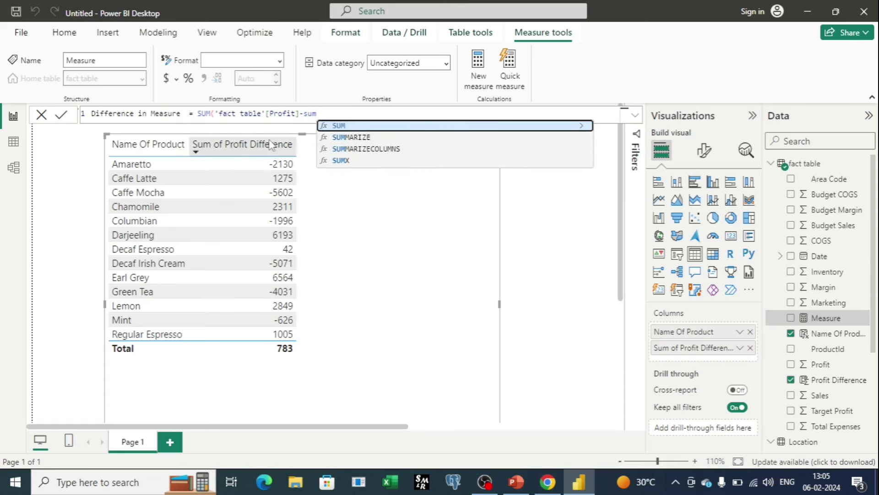
{"action": "left_click", "coordinate": [334, 125]}
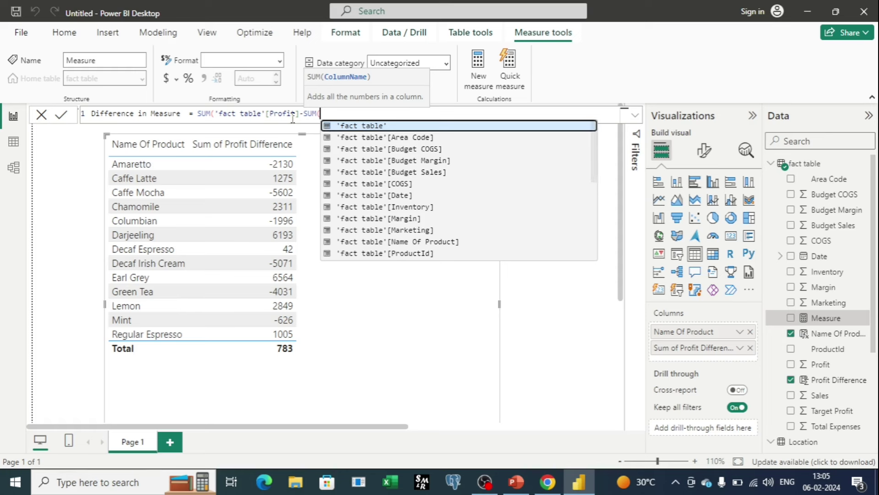
{"action": "scroll", "coordinate": [416, 202], "scroll_direction": "down", "scroll_amount": 2}
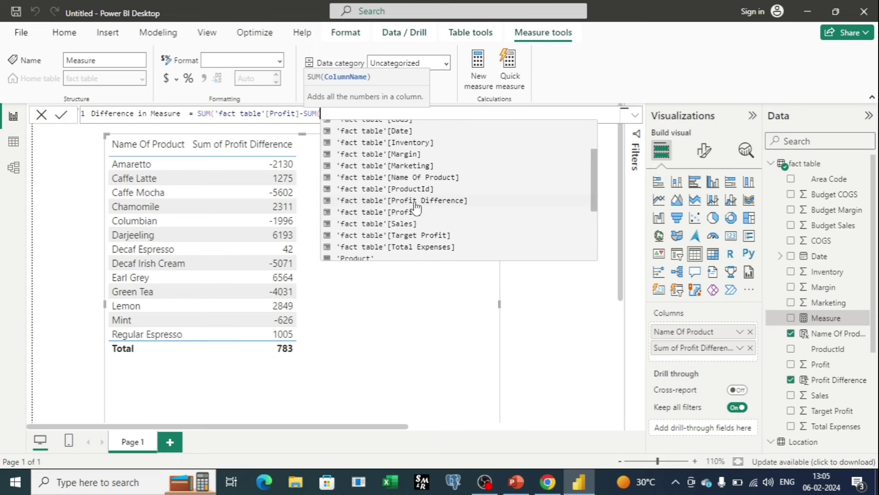
{"action": "left_click", "coordinate": [419, 236]}
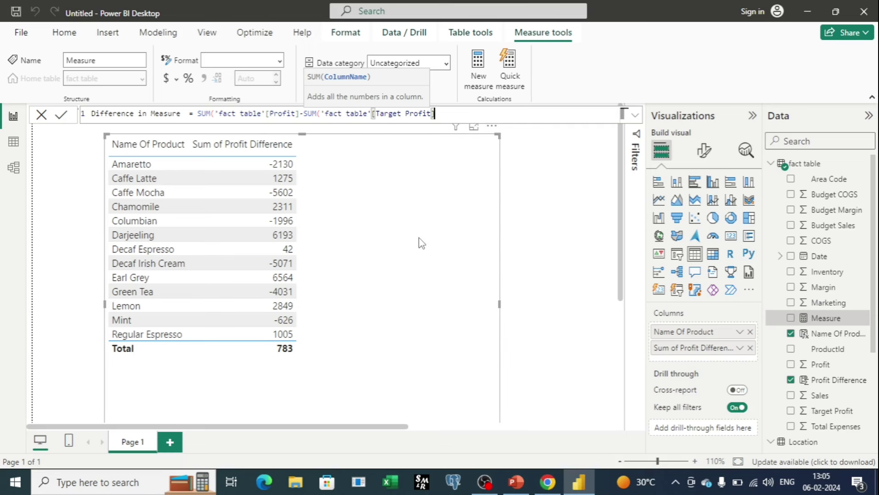
{"action": "type", "text": "))"}
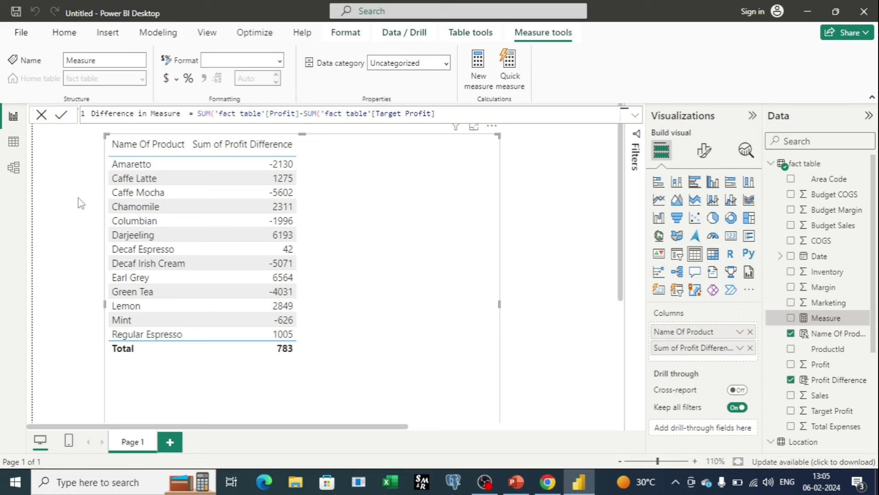
{"action": "key", "text": "Return"}
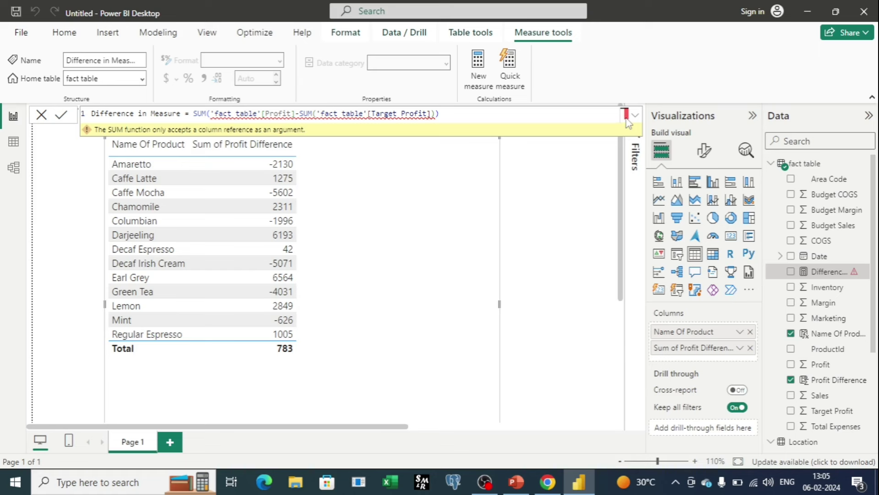
{"action": "left_click", "coordinate": [441, 114]}
{"action": "key", "text": "BackSpace"}
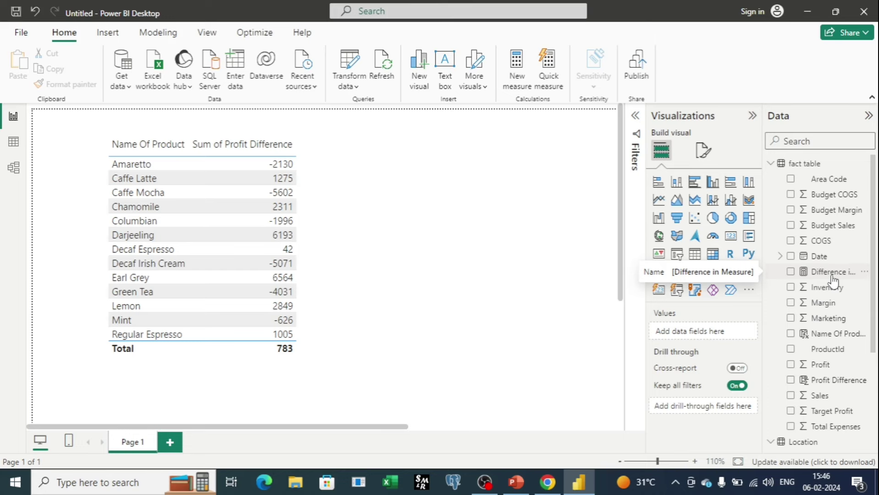
Examine the fact table's data across to the Profit Difference column, looking for the new measure, and return to the report.
{"action": "left_click", "coordinate": [7, 146]}
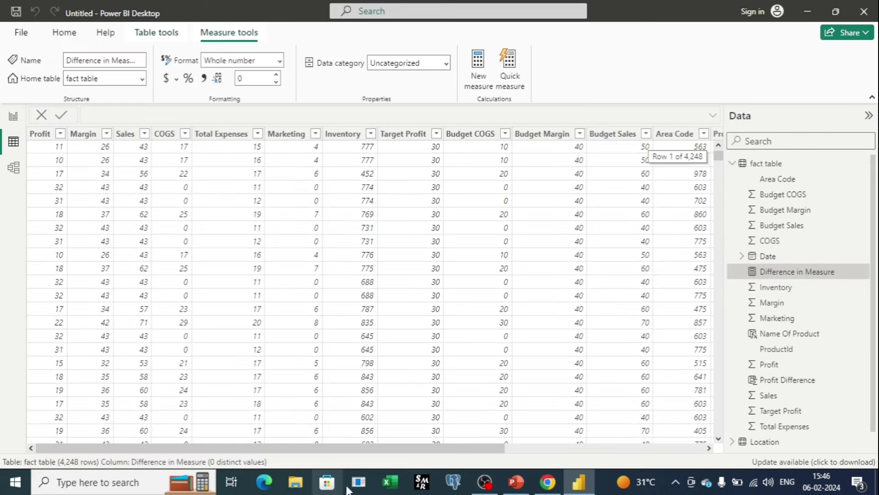
{"action": "left_click_drag", "start_coordinate": [415, 448], "coordinate": [697, 451]}
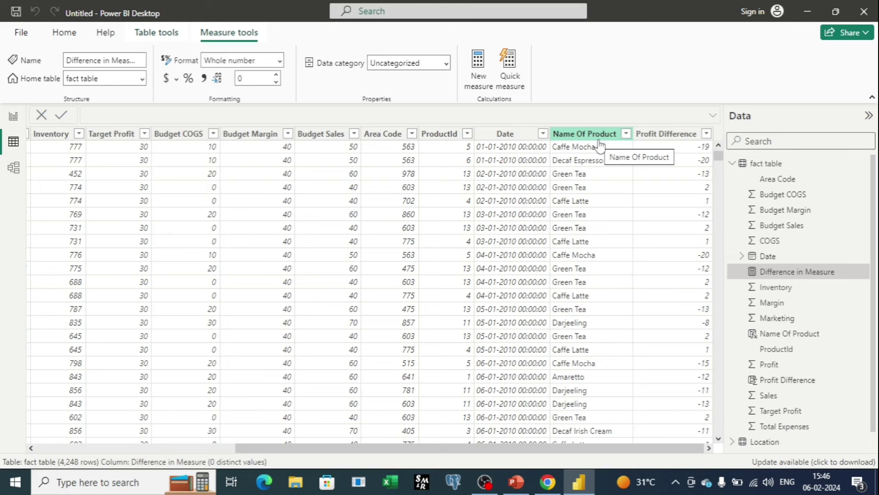
{"action": "scroll", "coordinate": [641, 160], "scroll_direction": "down", "scroll_amount": 5}
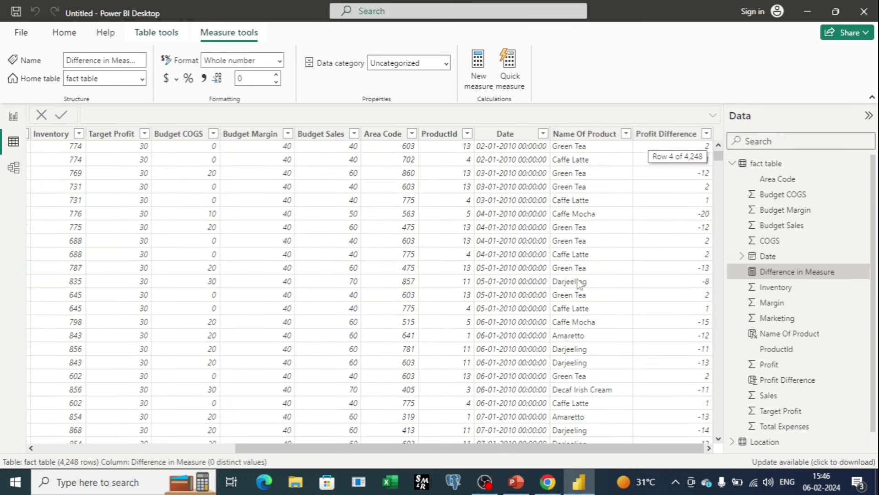
{"action": "scroll", "coordinate": [642, 162], "scroll_direction": "up", "scroll_amount": 5}
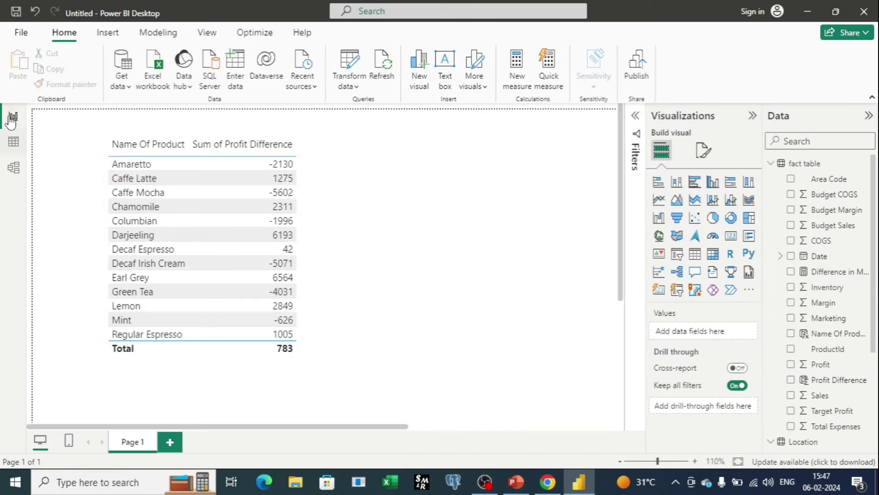
{"action": "left_click", "coordinate": [14, 116]}
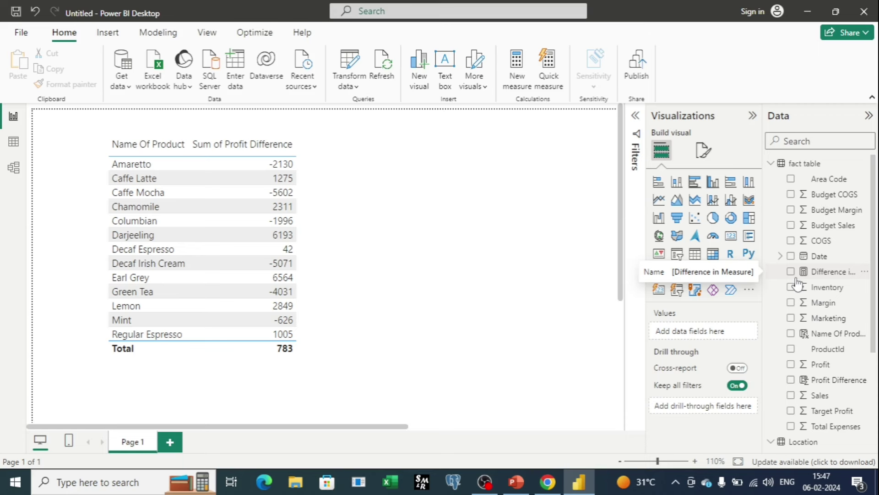
Add Difference in Measure as a separate visual beside the product table on Page 1 and convert it to a table.
{"action": "left_click_drag", "start_coordinate": [848, 278], "coordinate": [468, 304]}
{"action": "left_click_drag", "start_coordinate": [541, 359], "coordinate": [542, 289]}
{"action": "left_click_drag", "start_coordinate": [543, 276], "coordinate": [542, 274]}
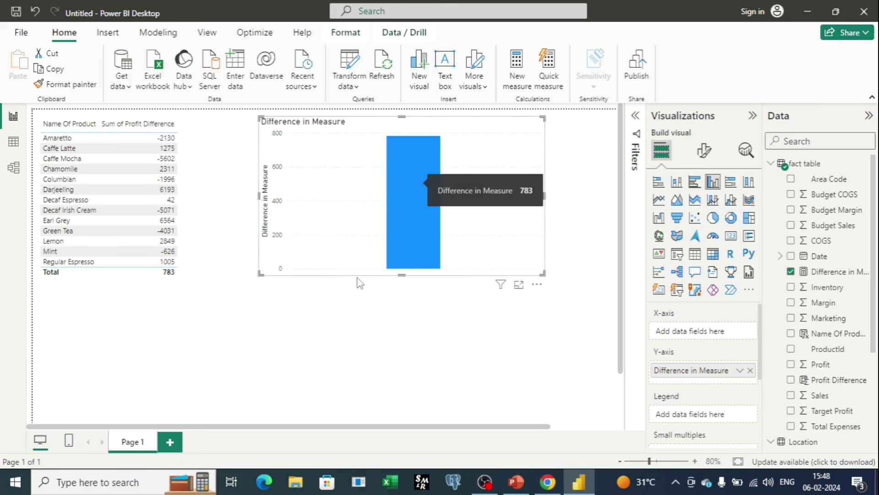
{"action": "mouse_move", "coordinate": [418, 253]}
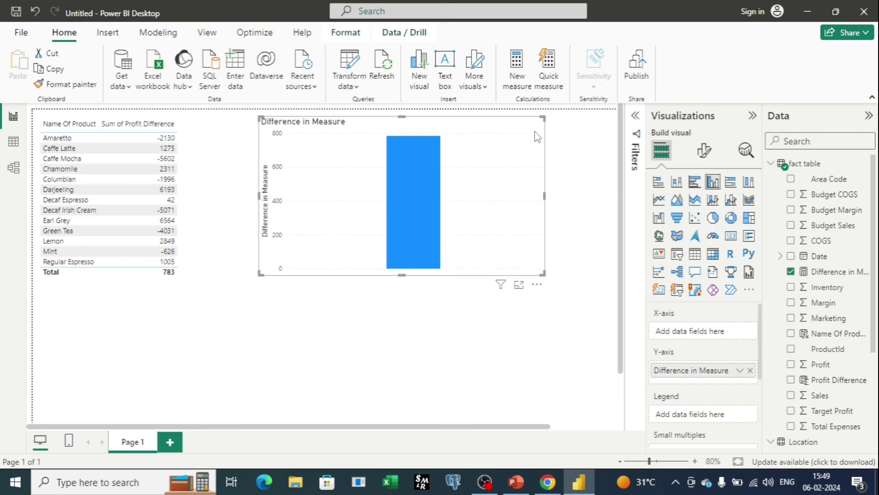
{"action": "left_click", "coordinate": [695, 253]}
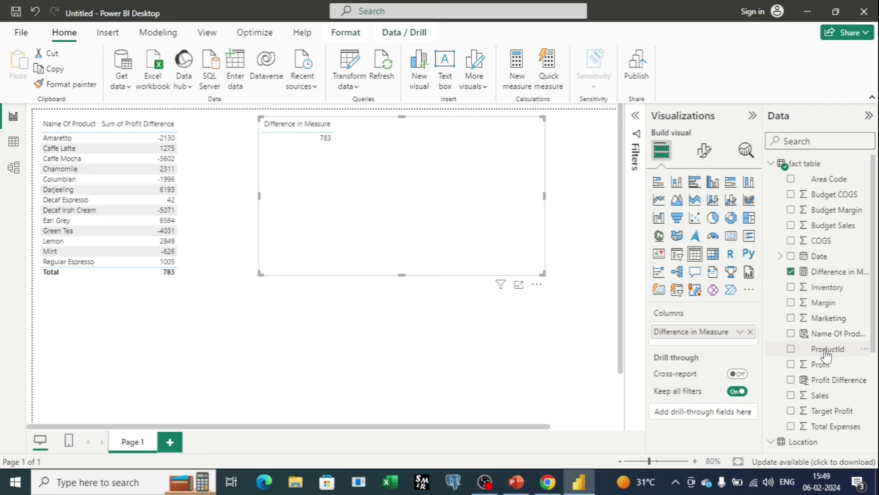
Add ProductId and Name Of Product before Difference in Measure in the new table and make it taller to fit all rows.
{"action": "left_click_drag", "start_coordinate": [826, 355], "coordinate": [691, 333]}
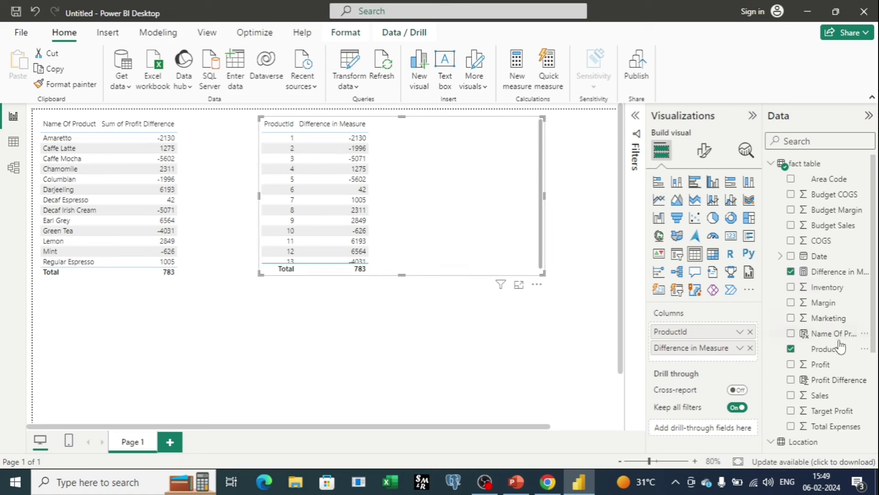
{"action": "left_click_drag", "start_coordinate": [837, 343], "coordinate": [715, 348]}
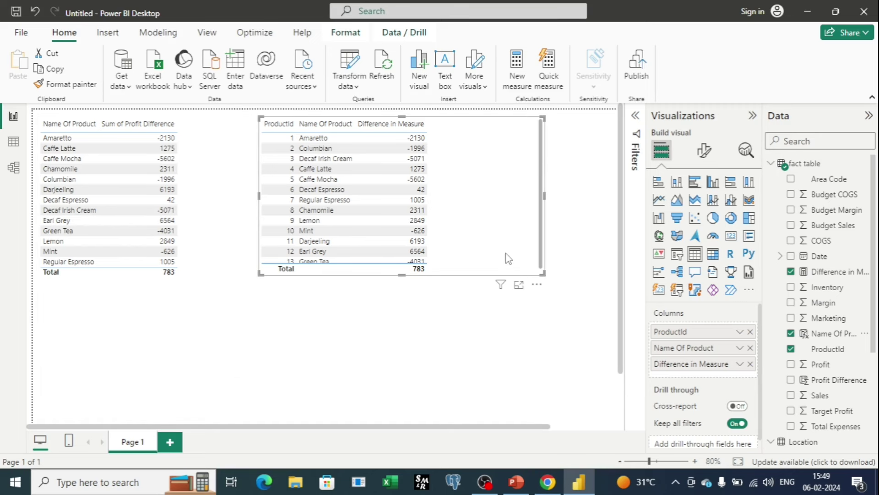
{"action": "left_click_drag", "start_coordinate": [401, 272], "coordinate": [402, 310]}
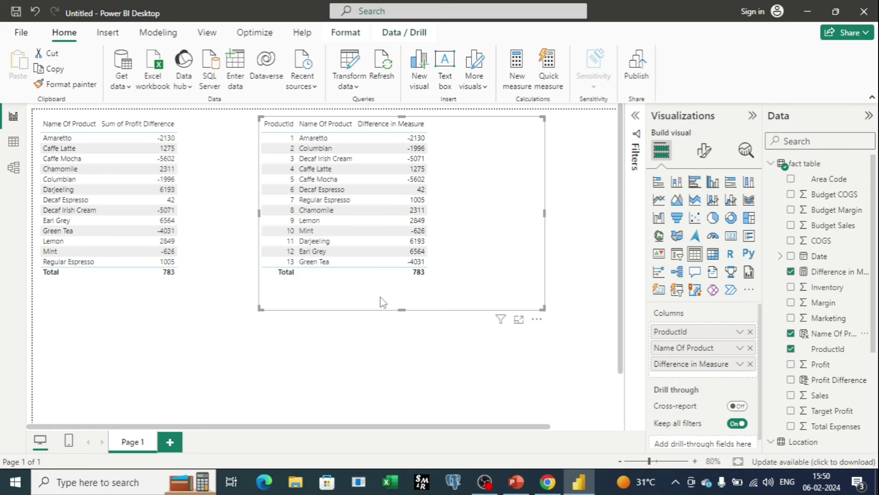
Add a new report page and create a calculated column in the fact table named Ratio Of Profit In Column.
{"action": "left_click", "coordinate": [170, 441]}
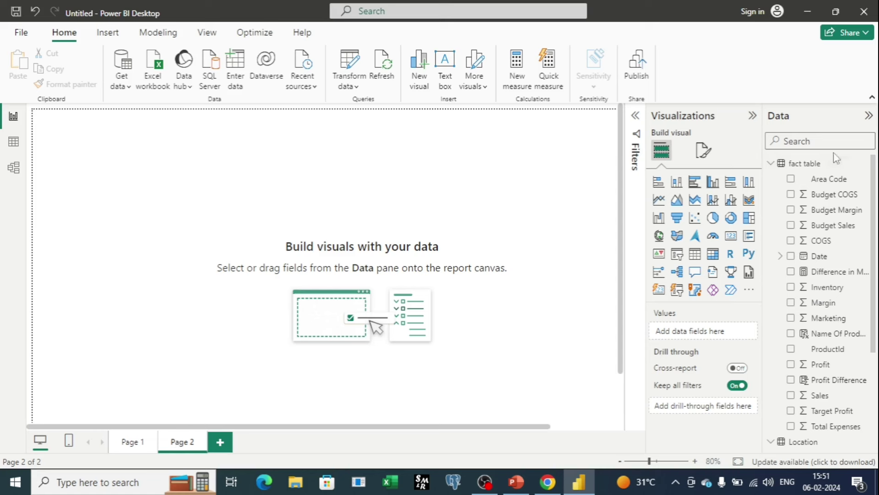
{"action": "left_click", "coordinate": [824, 258]}
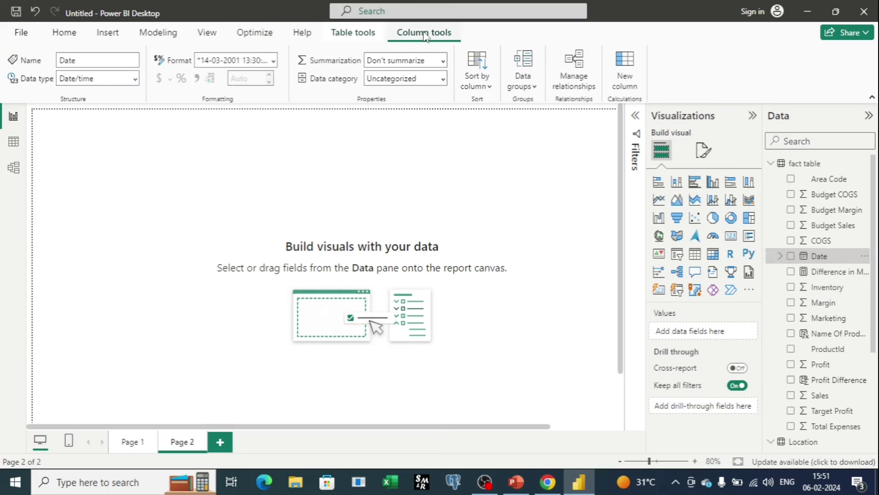
{"action": "left_click", "coordinate": [353, 34]}
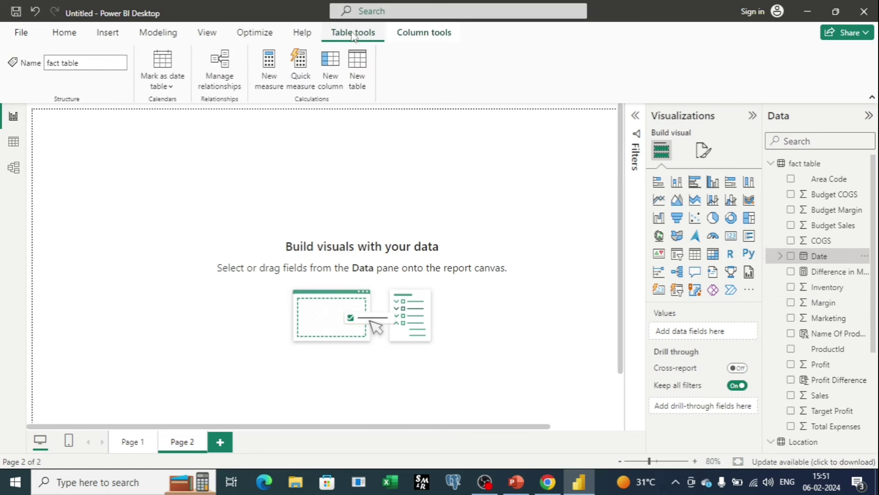
{"action": "left_click", "coordinate": [341, 69]}
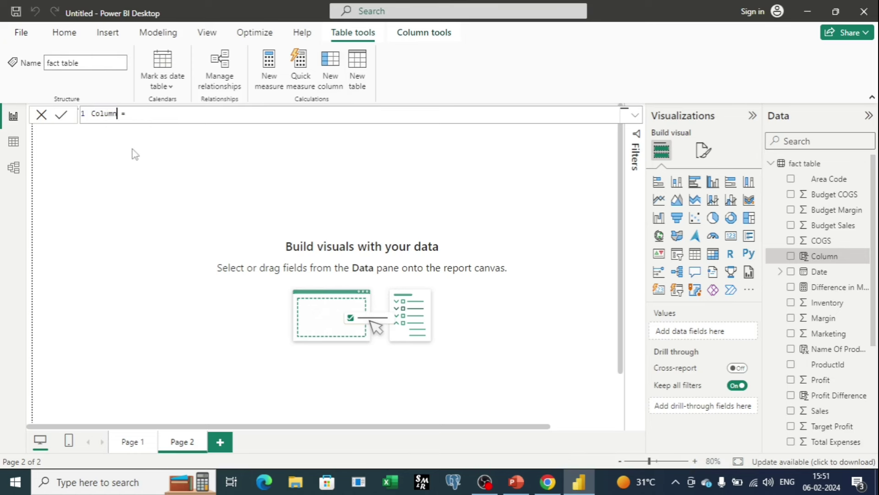
{"action": "key", "text": "BackSpace"}
{"action": "type", "text": "Ratio Of Profit I"}
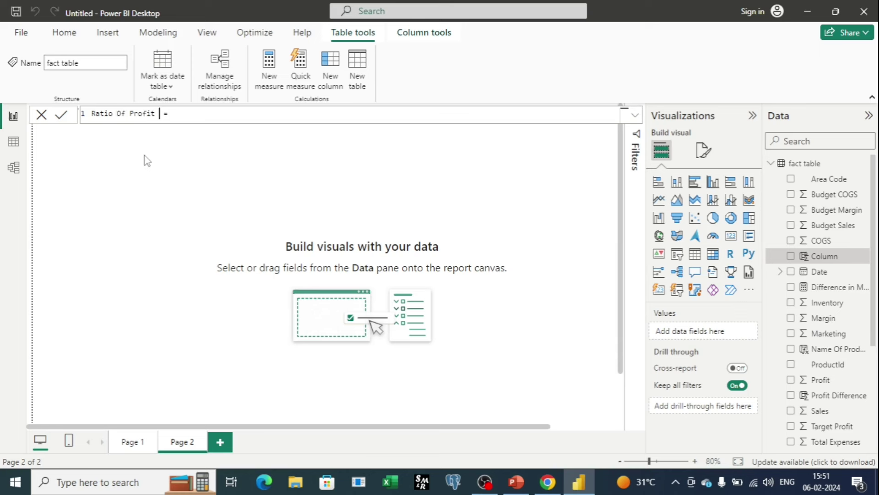
{"action": "type", "text": "n Column"}
{"action": "key", "text": "Right"}
{"action": "key", "text": "Right"}
{"action": "key", "text": "Right"}
Define the new column as 'fact table'[Profit] divided by 'fact table'[Sales] and commit the formula.
{"action": "type", "text": "fa"}
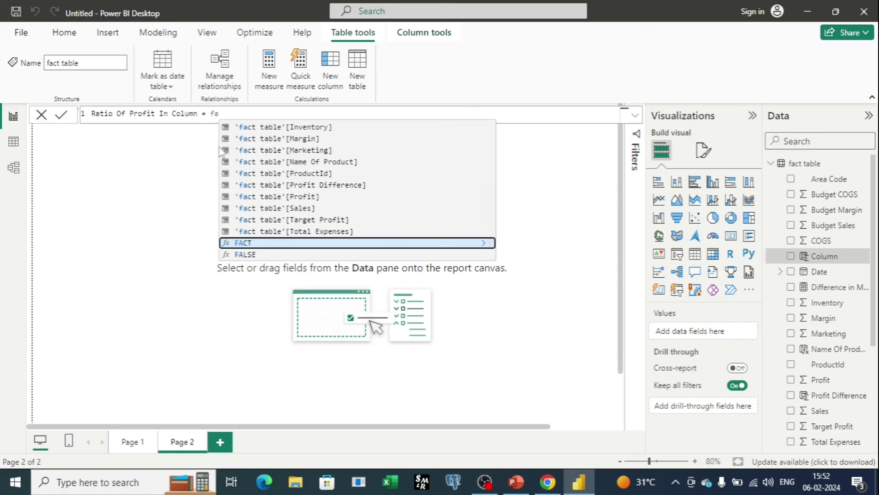
{"action": "left_click", "coordinate": [271, 197]}
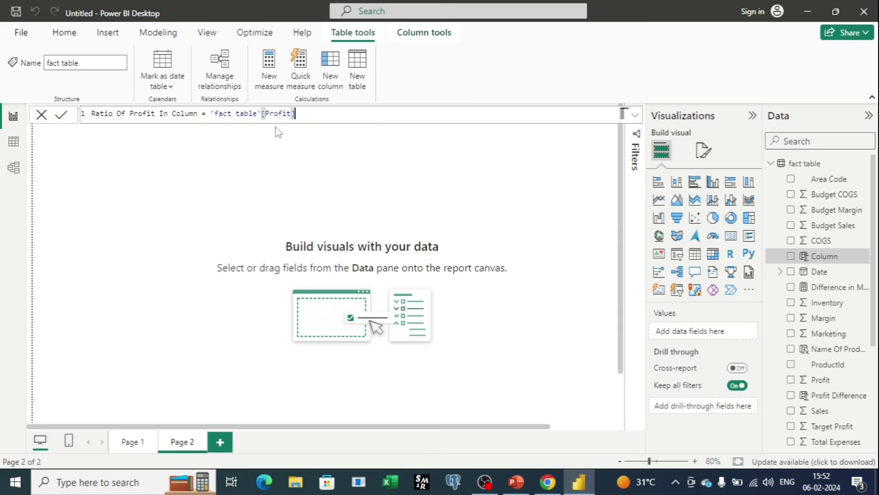
{"action": "type", "text": "/"}
{"action": "type", "text": "face"}
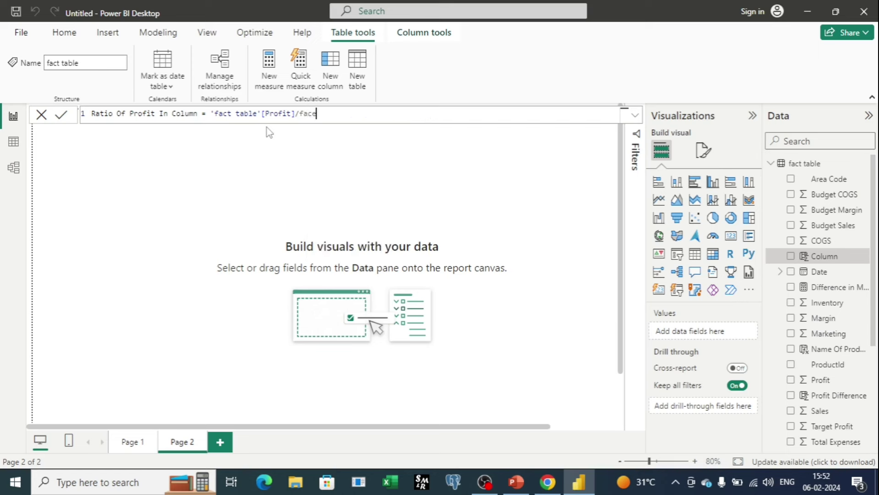
{"action": "key", "text": "BackSpace"}
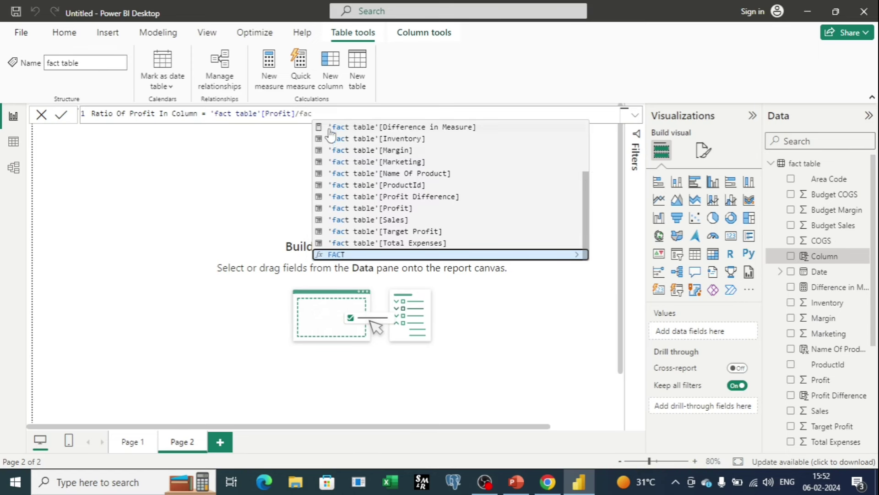
{"action": "left_click", "coordinate": [356, 220]}
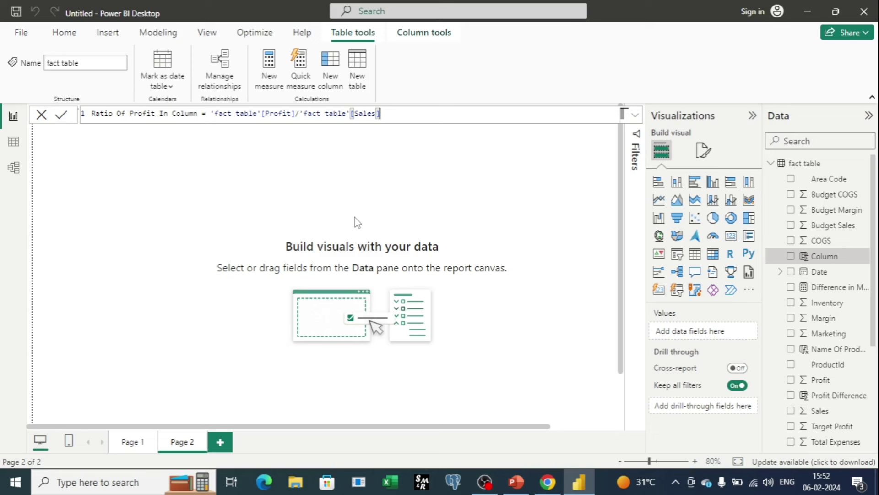
{"action": "key", "text": "Return"}
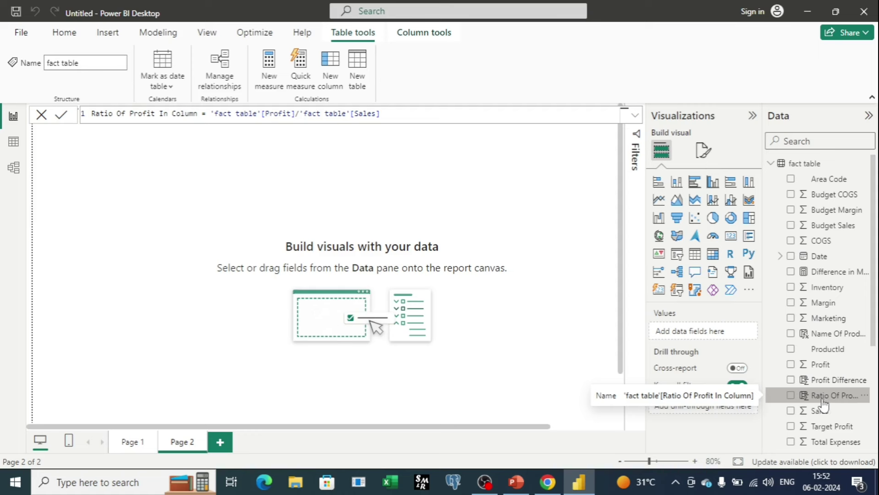
Check the Ratio Of Profit In Column values against the Profit and Sales columns in the fact table's data, and return to the report.
{"action": "left_click", "coordinate": [24, 147]}
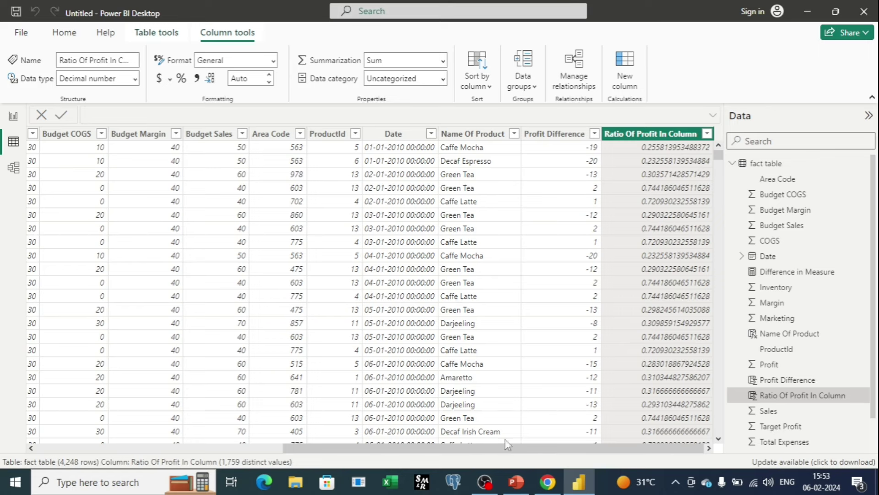
{"action": "left_click_drag", "start_coordinate": [499, 455], "coordinate": [243, 408]}
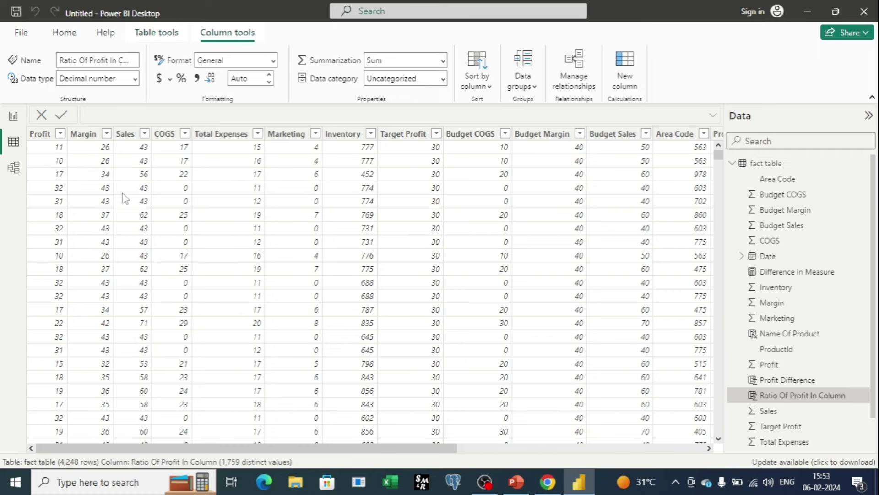
{"action": "left_click_drag", "start_coordinate": [421, 451], "coordinate": [289, 424]}
{"action": "left_click_drag", "start_coordinate": [410, 455], "coordinate": [355, 457]}
{"action": "left_click_drag", "start_coordinate": [442, 451], "coordinate": [479, 450]}
{"action": "left_click", "coordinate": [480, 452]}
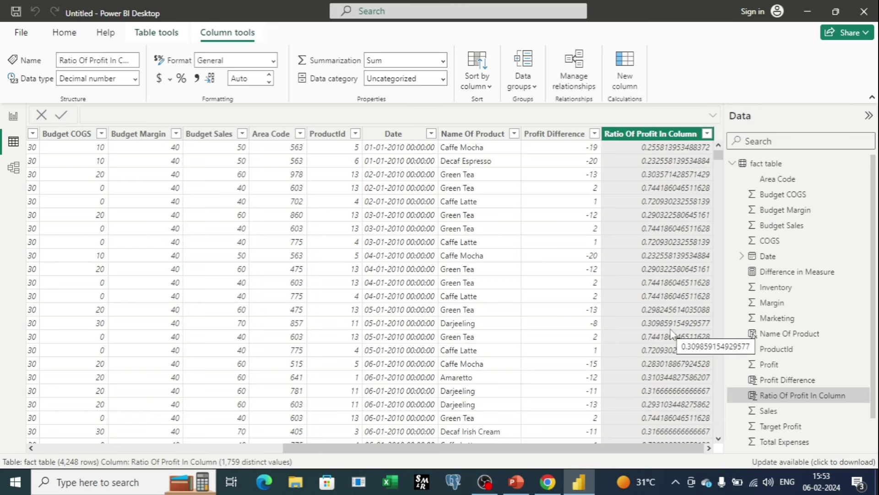
{"action": "left_click", "coordinate": [13, 118]}
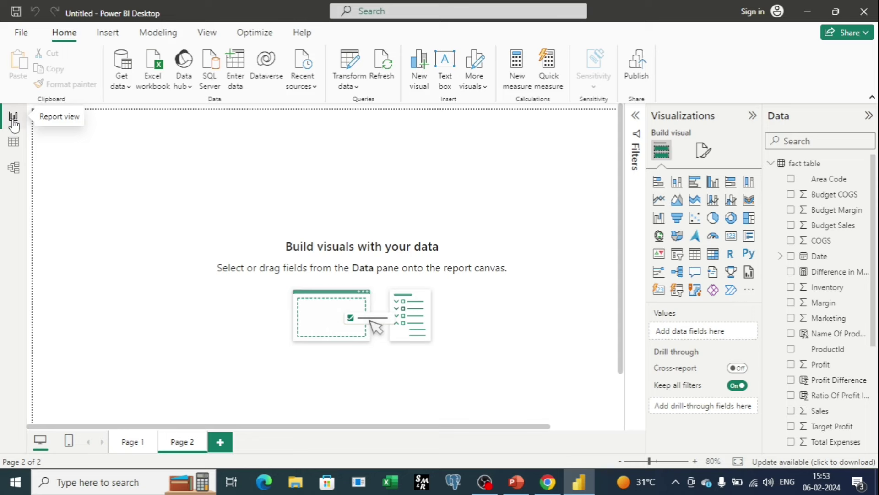
Review the row-by-row values of Ratio Of Profit In Column further down the fact table's data.
{"action": "left_click", "coordinate": [13, 141]}
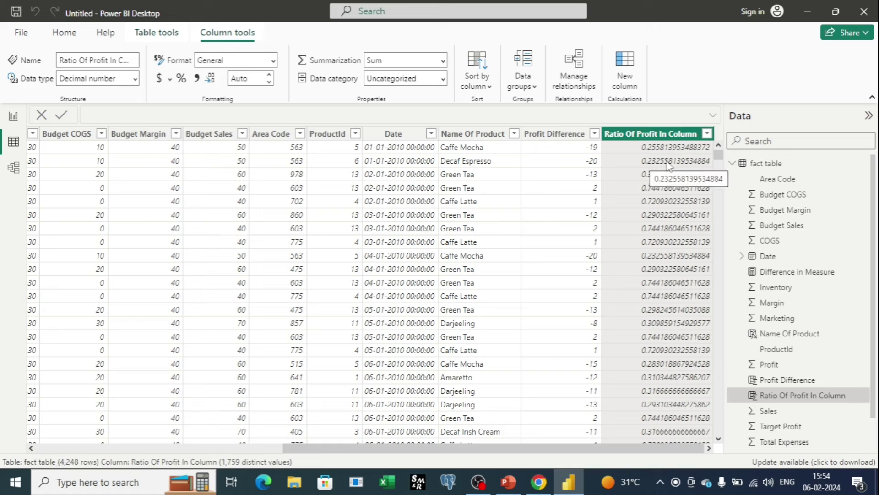
{"action": "scroll", "coordinate": [668, 166], "scroll_direction": "down", "scroll_amount": 13}
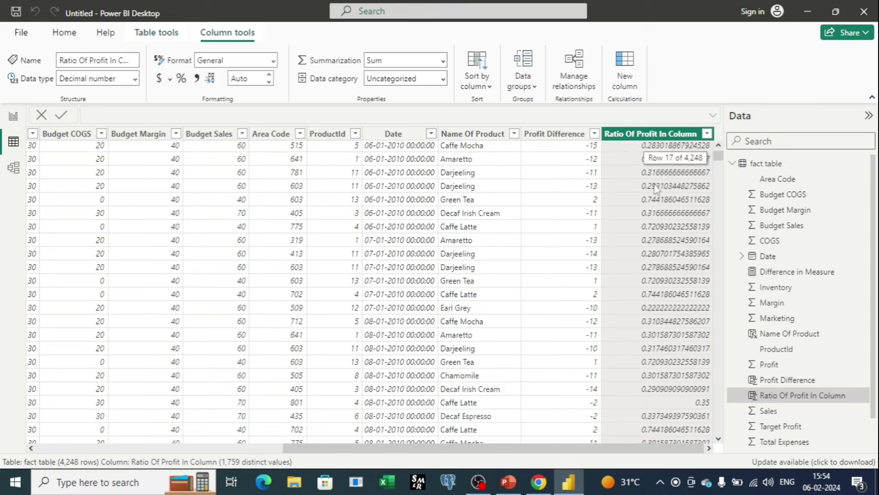
{"action": "scroll", "coordinate": [645, 224], "scroll_direction": "down", "scroll_amount": 11}
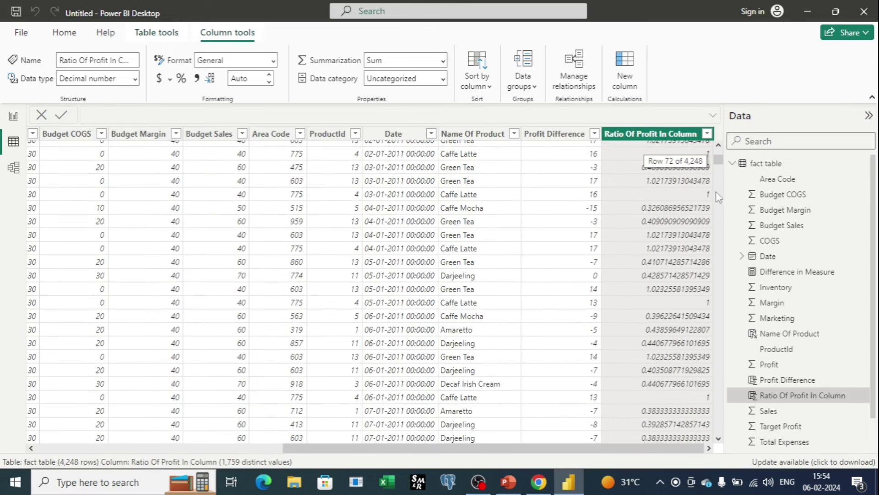
{"action": "scroll", "coordinate": [692, 171], "scroll_direction": "down", "scroll_amount": 6}
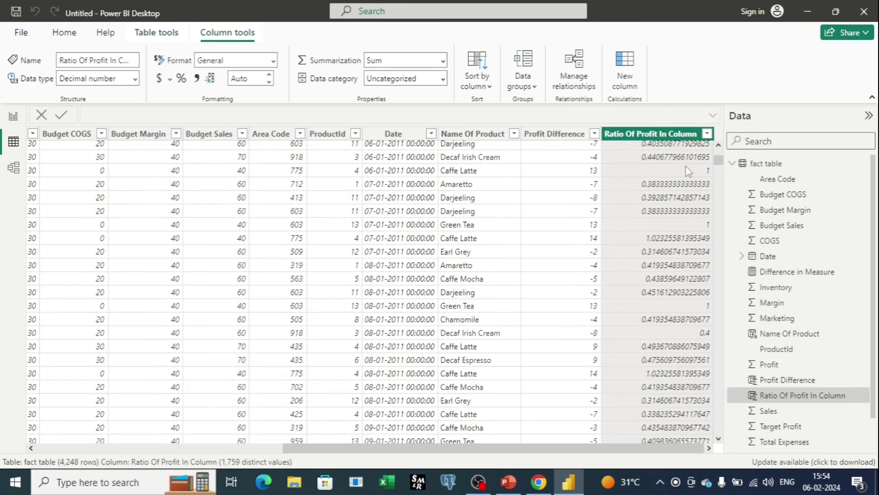
Return to the report and show Ratio Of Profit In Column as a table visual on Page 2.
{"action": "left_click", "coordinate": [14, 117]}
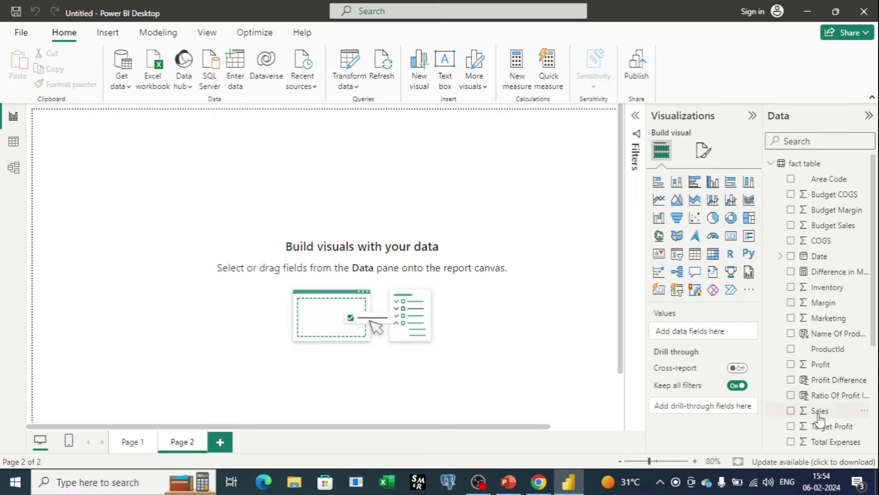
{"action": "left_click_drag", "start_coordinate": [824, 402], "coordinate": [703, 334]}
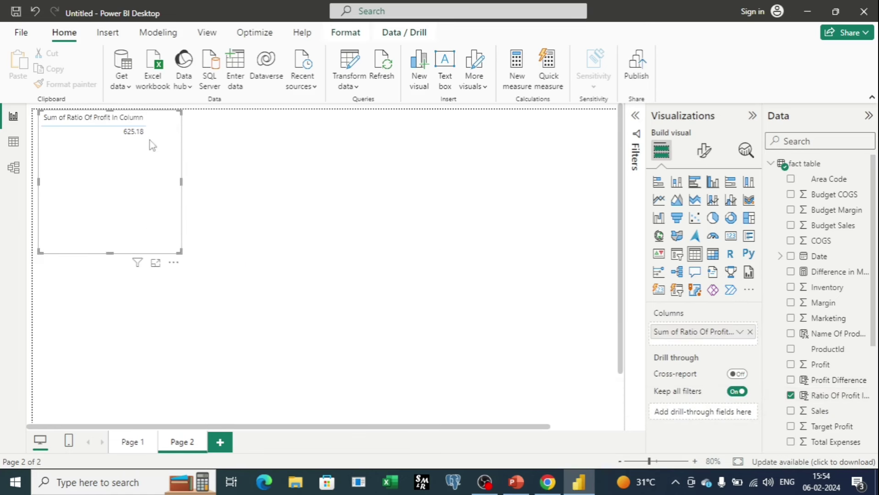
{"action": "left_click", "coordinate": [60, 120]}
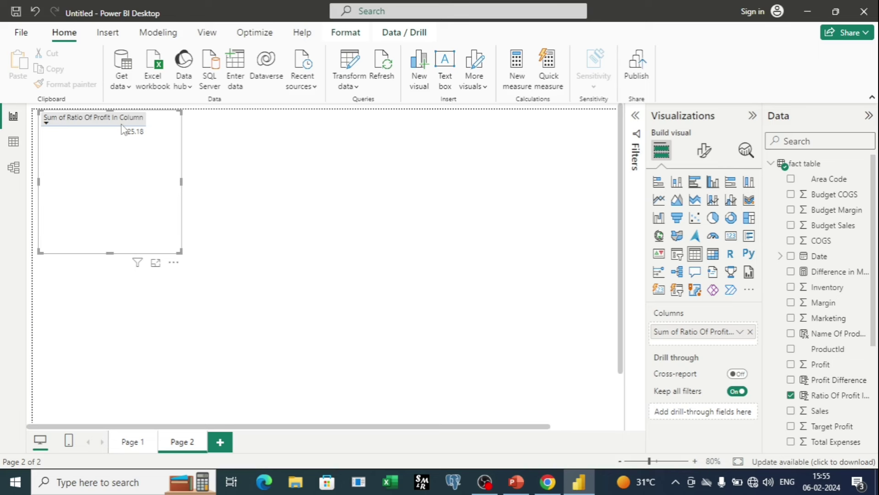
Create a new measure in the fact table named Ratio Of Profit Measure.
{"action": "left_click", "coordinate": [818, 304]}
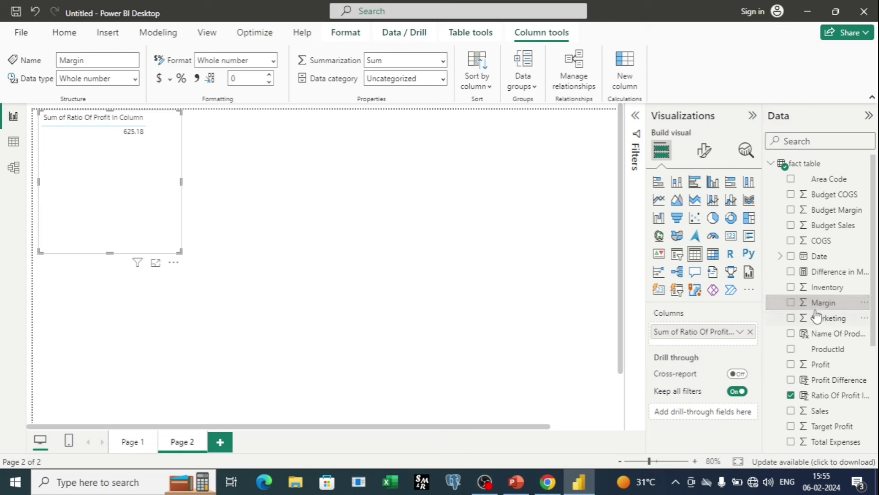
{"action": "left_click", "coordinate": [474, 34]}
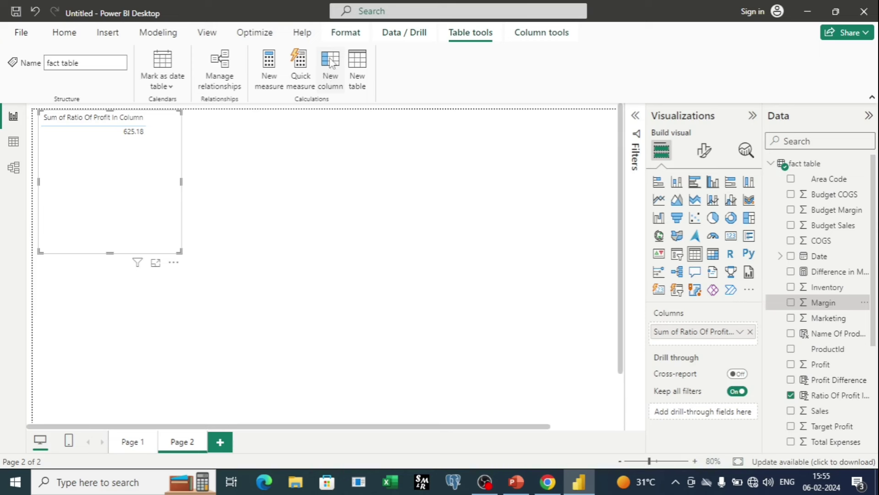
{"action": "left_click", "coordinate": [269, 61]}
{"action": "left_click", "coordinate": [93, 113]}
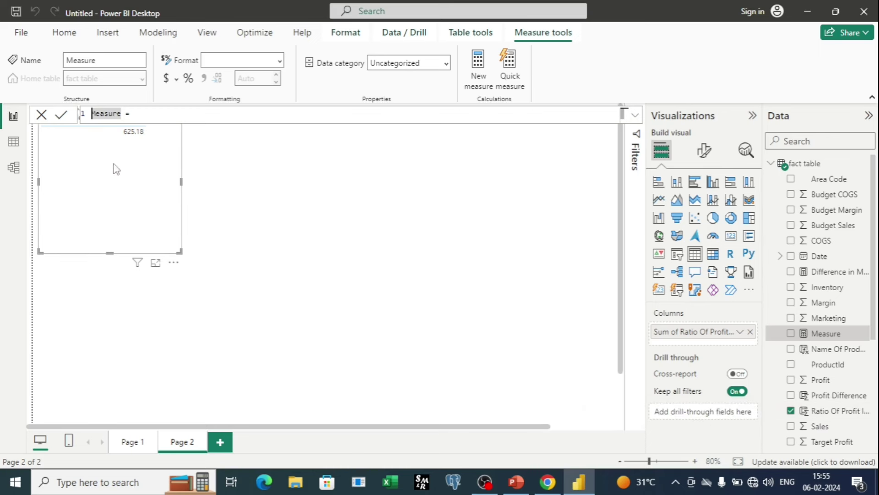
{"action": "type", "text": "Ration"}
{"action": "key", "text": "BackSpace"}
{"action": "type", "text": "Of Profit"}
Begin the measure's formula with the SUM of 'fact table'[Profit].
{"action": "left_click", "coordinate": [204, 115]}
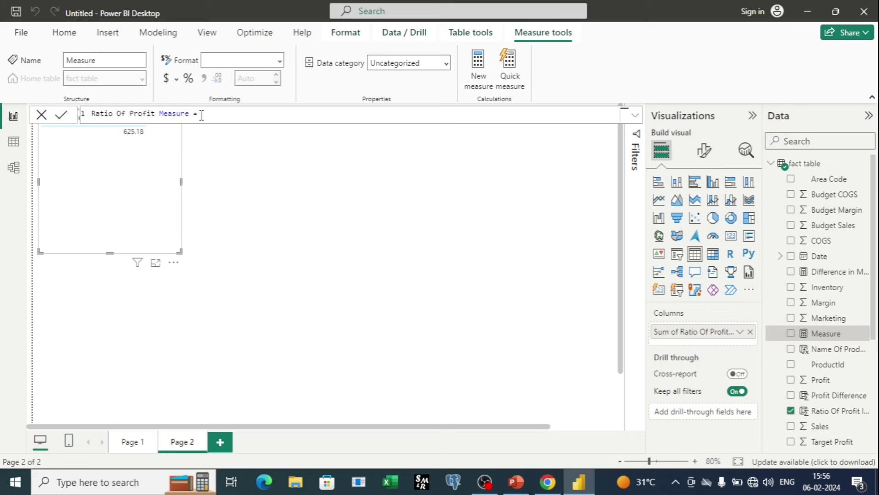
{"action": "type", "text": "Sum"}
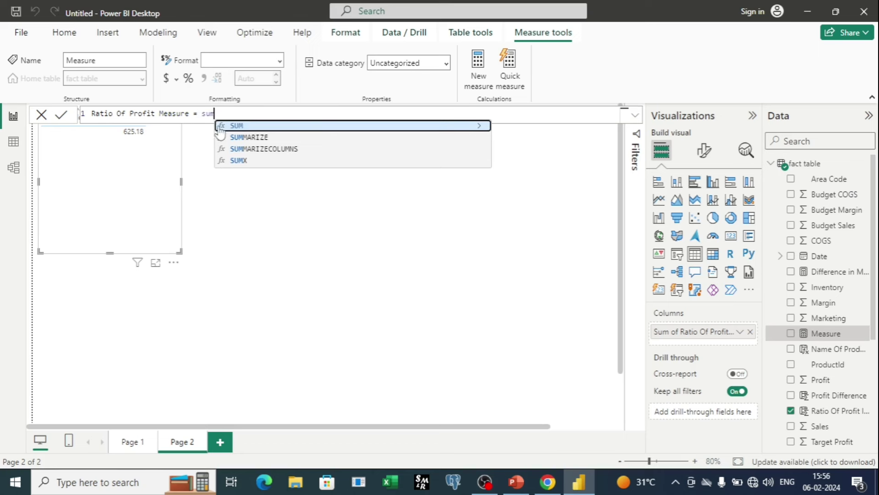
{"action": "left_click", "coordinate": [235, 126]}
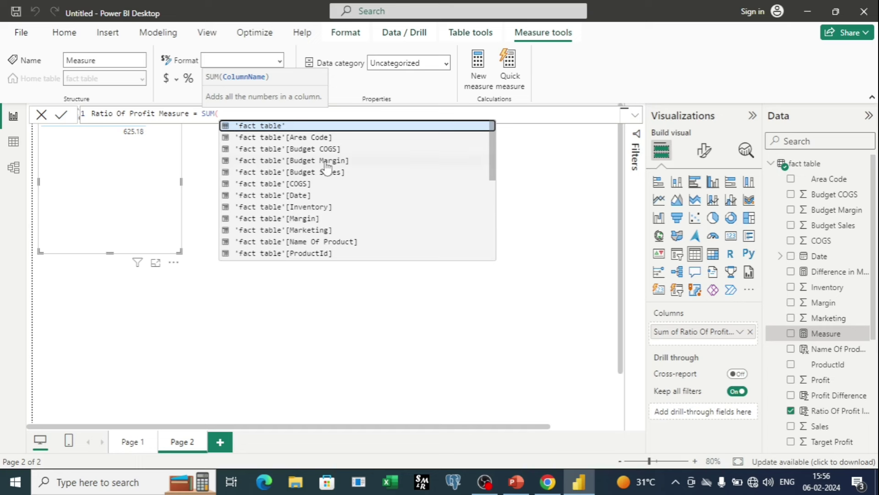
{"action": "scroll", "coordinate": [293, 193], "scroll_direction": "down", "scroll_amount": 2}
{"action": "left_click", "coordinate": [288, 220]}
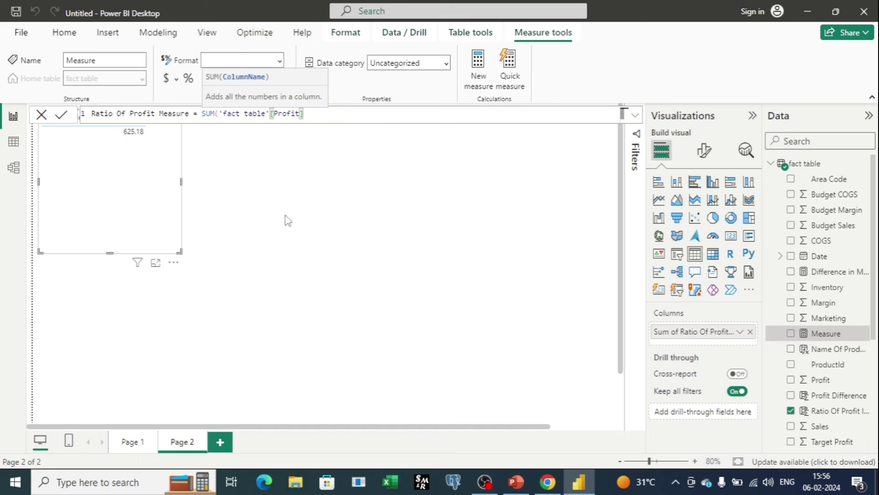
Extend the measure's formula with a division by the SUM of 'fact table'[Sales] and commit it.
{"action": "type", "text": "/"}
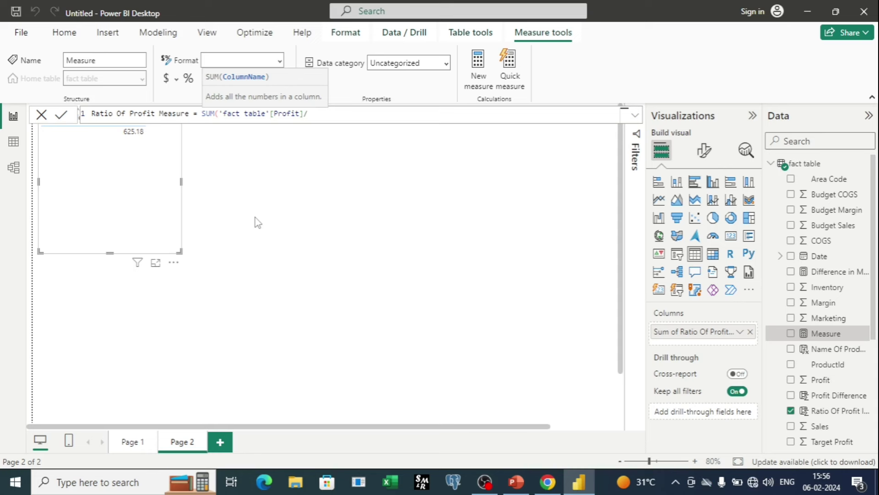
{"action": "type", "text": "sum"}
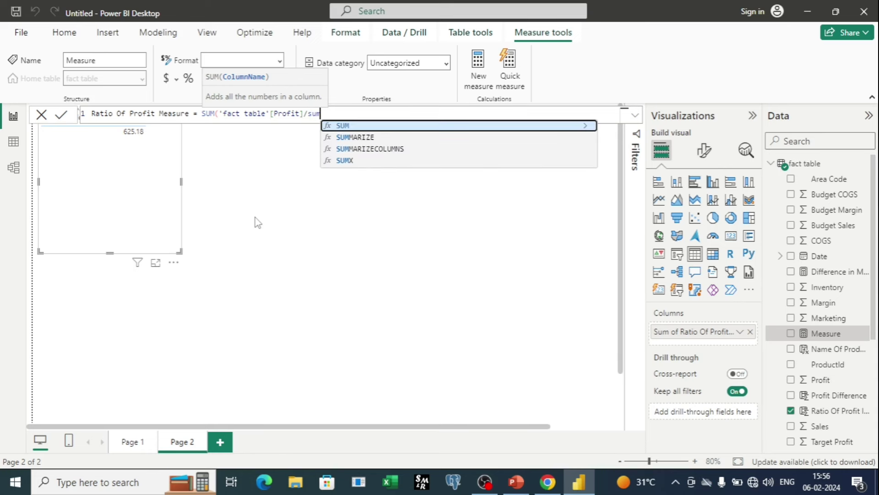
{"action": "left_click", "coordinate": [346, 127]}
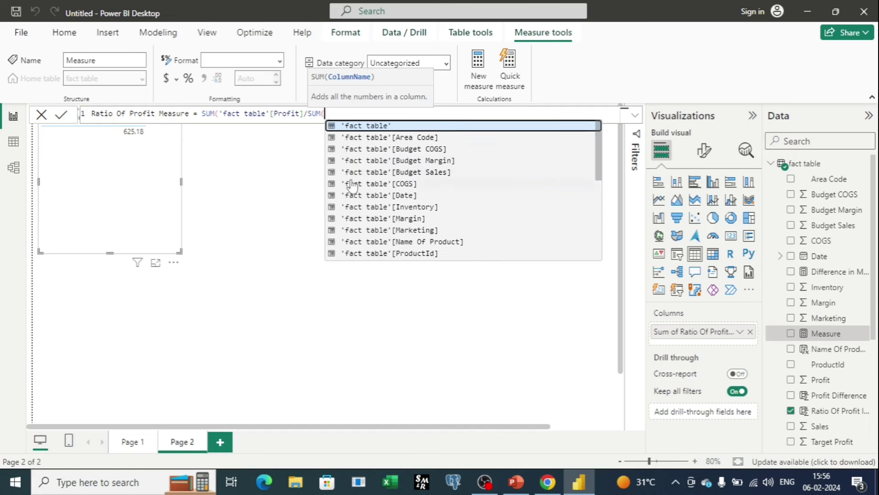
{"action": "type", "text": "sales"}
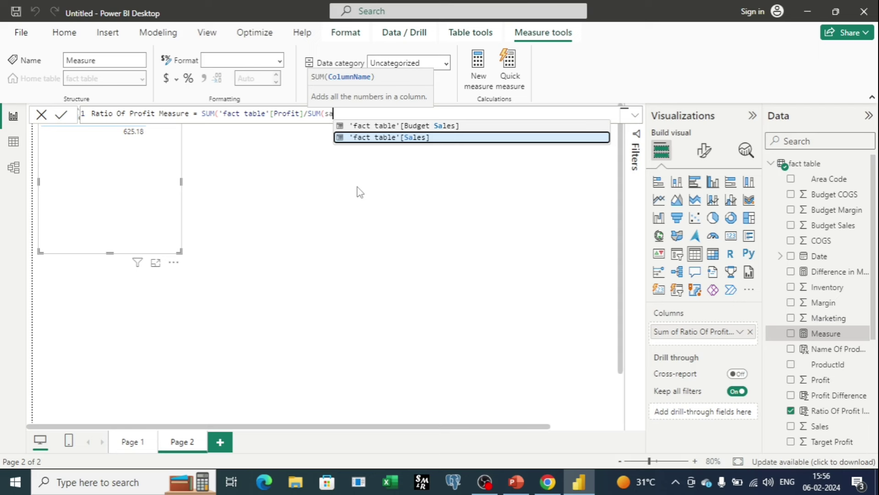
{"action": "left_click", "coordinate": [401, 137]}
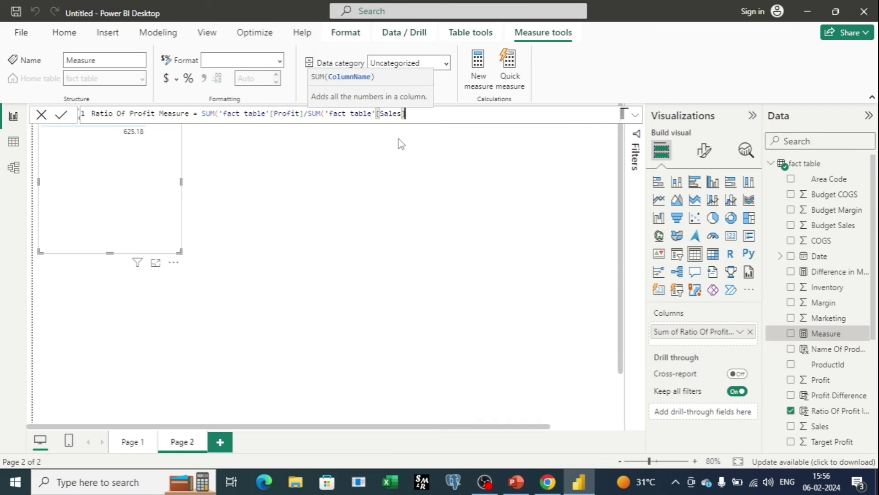
{"action": "type", "text": ")"}
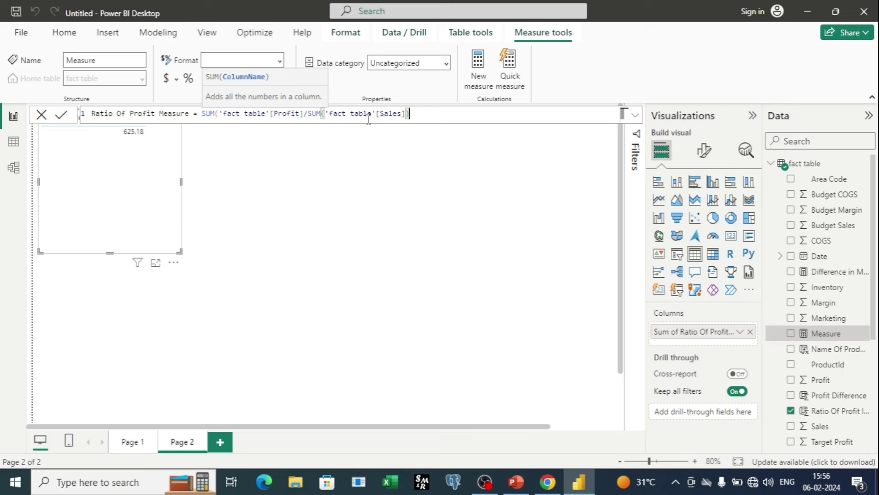
{"action": "type", "text": ")"}
{"action": "key", "text": "Return"}
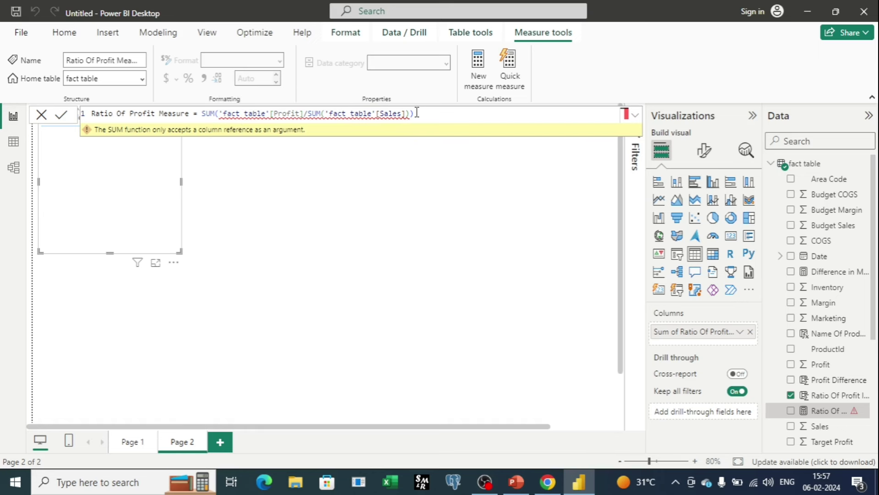
Correct the closing parentheses so the measure reads SUM('fact table'[Profit])/SUM('fact table'[Sales]) and commit it.
{"action": "key", "text": "BackSpace"}
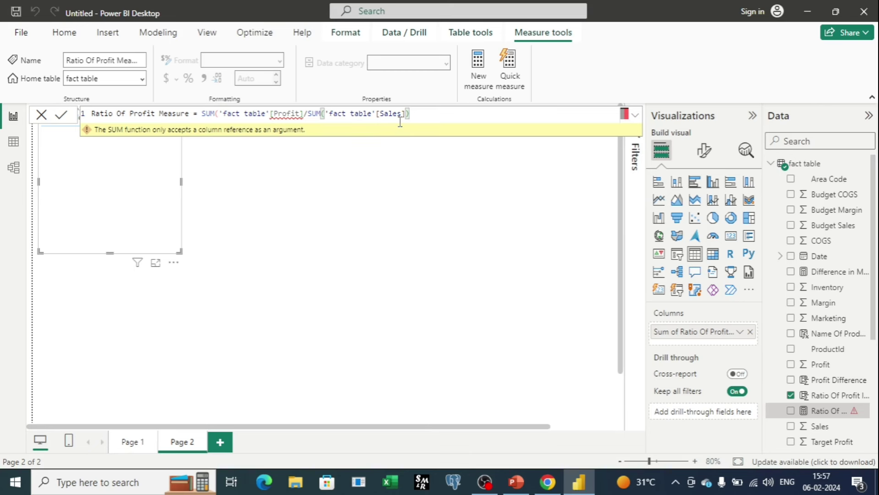
{"action": "mouse_move", "coordinate": [290, 121]}
{"action": "left_click", "coordinate": [305, 114]}
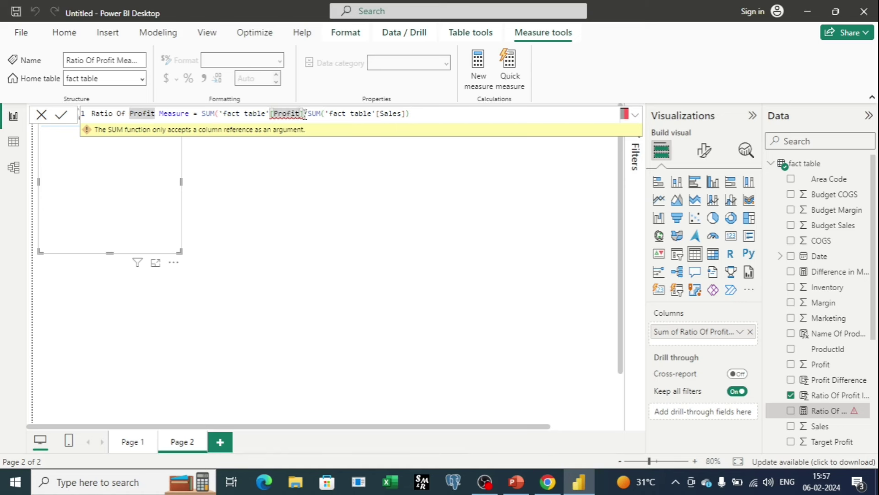
{"action": "type", "text": ")"}
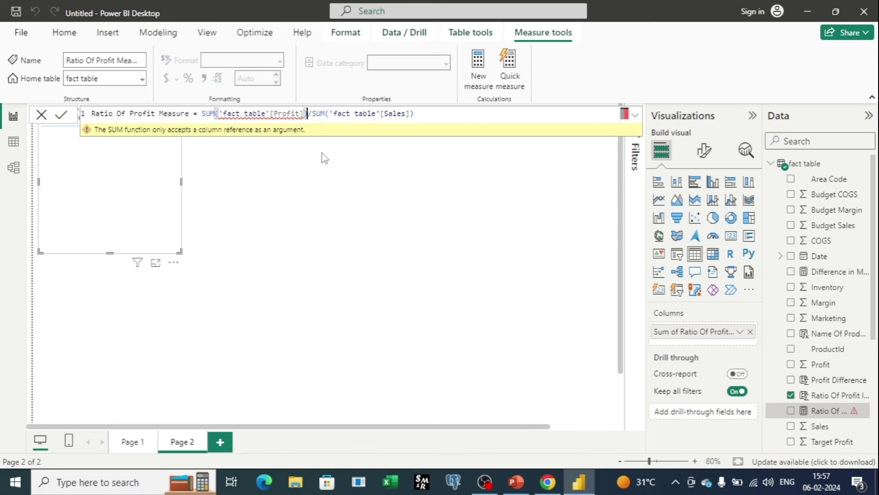
{"action": "key", "text": "Return"}
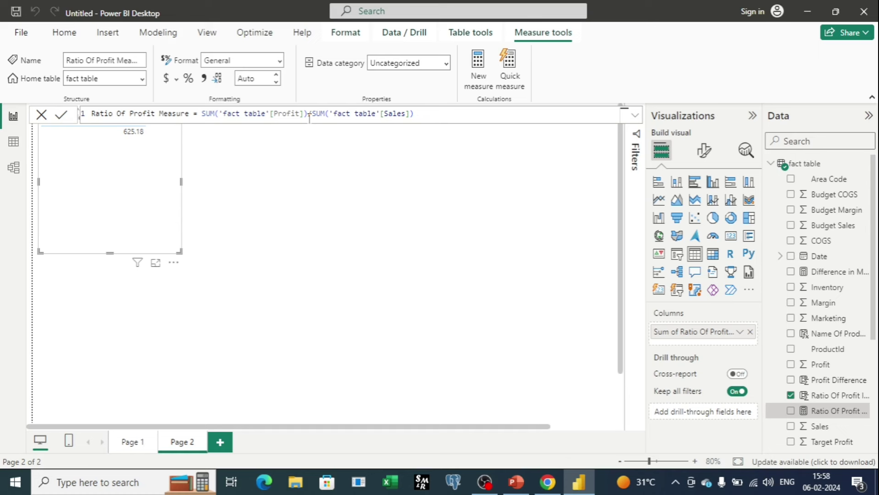
Switch to Screen Marker & Recorder, underline the two SUM terms of the formula and label them 1 and 2.
{"action": "left_click", "coordinate": [422, 481]}
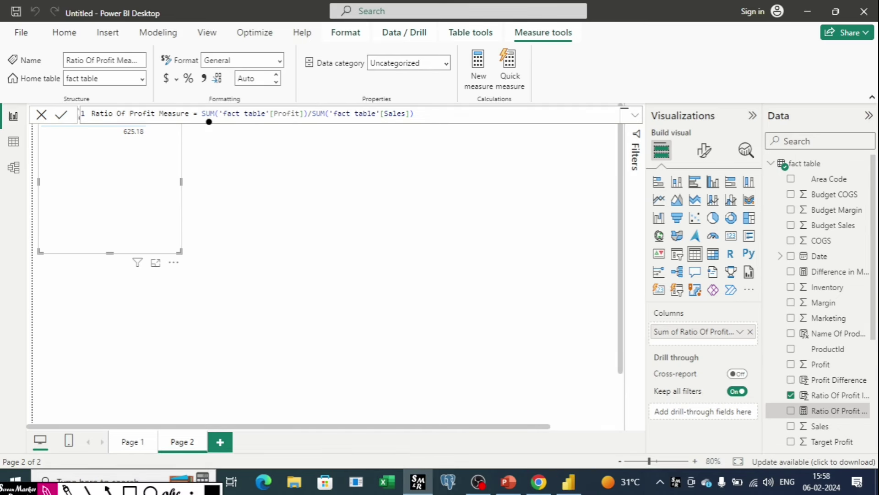
{"action": "left_click_drag", "start_coordinate": [209, 120], "coordinate": [298, 120]}
{"action": "mouse_move", "coordinate": [261, 143]}
{"action": "left_mouse_down"}
{"action": "mouse_move", "coordinate": [248, 159]}
{"action": "mouse_move", "coordinate": [294, 181]}
{"action": "left_mouse_up"}
{"action": "left_click", "coordinate": [255, 182]}
{"action": "left_click_drag", "start_coordinate": [322, 123], "coordinate": [425, 129]}
{"action": "mouse_move", "coordinate": [355, 144]}
{"action": "left_mouse_down"}
{"action": "mouse_move", "coordinate": [376, 147]}
{"action": "mouse_move", "coordinate": [353, 167]}
{"action": "mouse_move", "coordinate": [395, 167]}
{"action": "left_mouse_up"}
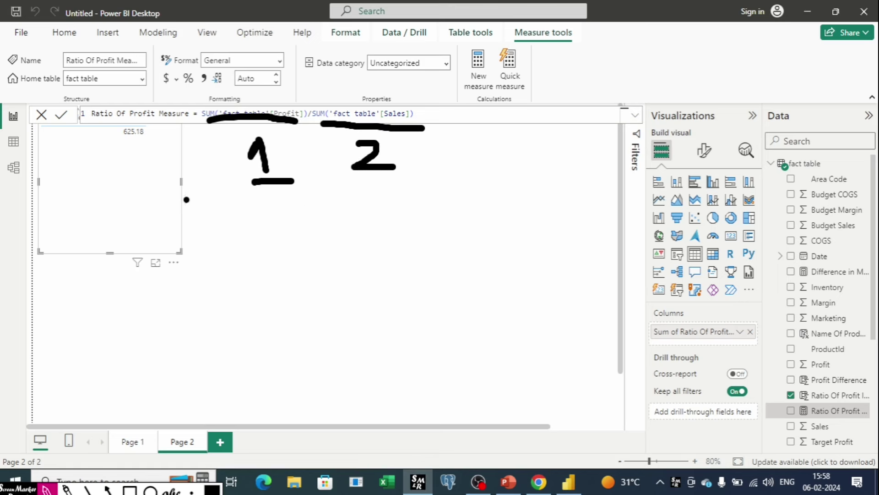
Handwrite the example division 10 / 2 = 5 beneath the labelled terms.
{"action": "mouse_move", "coordinate": [230, 201]}
{"action": "left_mouse_down"}
{"action": "mouse_move", "coordinate": [234, 220]}
{"action": "mouse_move", "coordinate": [263, 214]}
{"action": "mouse_move", "coordinate": [253, 204]}
{"action": "left_mouse_up"}
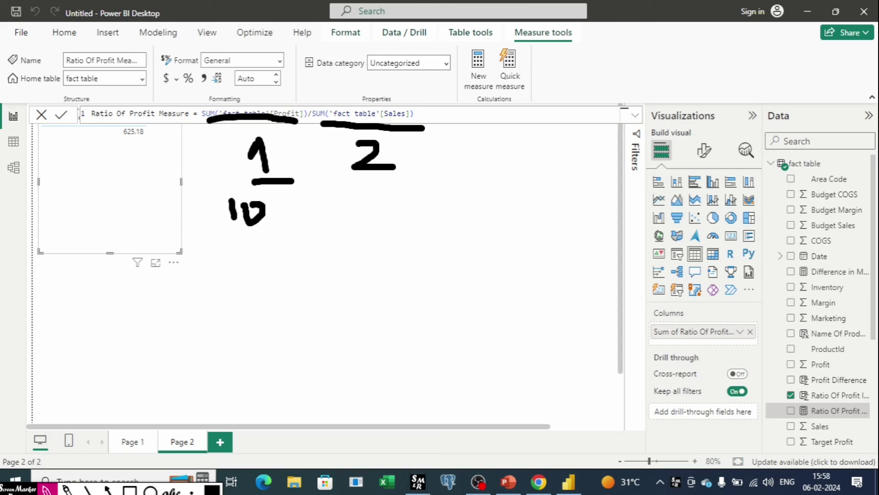
{"action": "left_click_drag", "start_coordinate": [315, 177], "coordinate": [307, 242]}
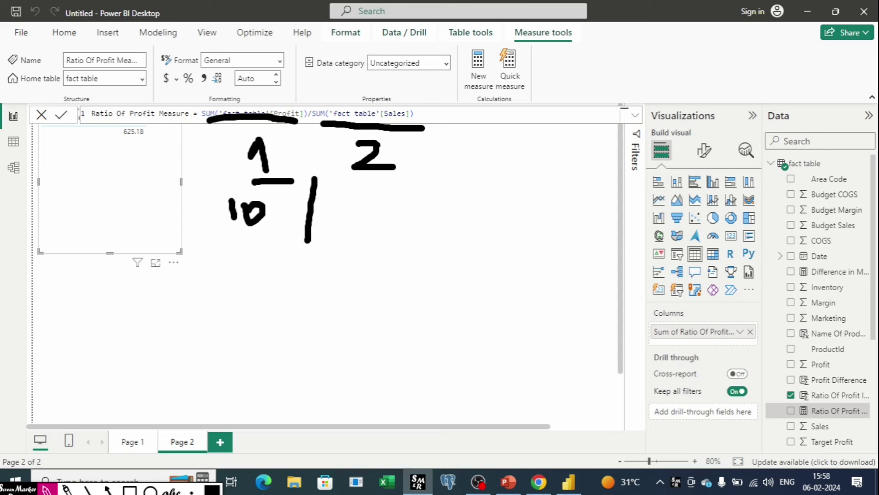
{"action": "mouse_move", "coordinate": [352, 204]}
{"action": "left_mouse_down"}
{"action": "mouse_move", "coordinate": [369, 200]}
{"action": "mouse_move", "coordinate": [358, 218]}
{"action": "mouse_move", "coordinate": [384, 220]}
{"action": "left_mouse_up"}
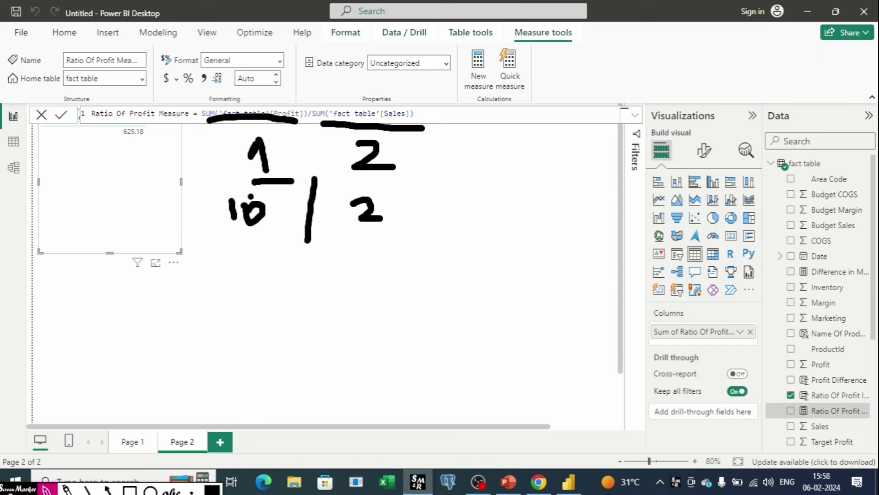
{"action": "mouse_move", "coordinate": [412, 207]}
{"action": "left_mouse_down"}
{"action": "mouse_move", "coordinate": [427, 219]}
{"action": "mouse_move", "coordinate": [446, 194]}
{"action": "mouse_move", "coordinate": [464, 193]}
{"action": "mouse_move", "coordinate": [442, 196]}
{"action": "mouse_move", "coordinate": [444, 217]}
{"action": "mouse_move", "coordinate": [457, 205]}
{"action": "mouse_move", "coordinate": [442, 226]}
{"action": "left_mouse_up"}
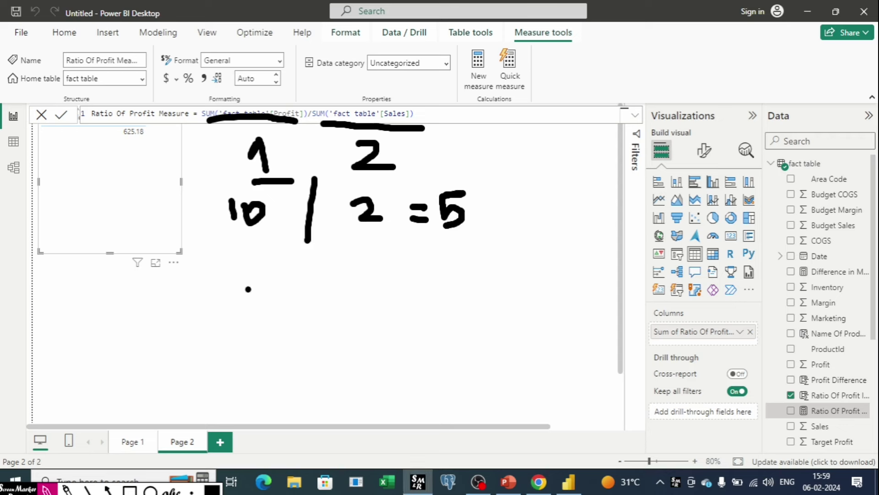
Sketch a two-column example below the division, with rows 10 and 3, 10 and 5, and 15 and 3.
{"action": "left_click_drag", "start_coordinate": [194, 270], "coordinate": [446, 278]}
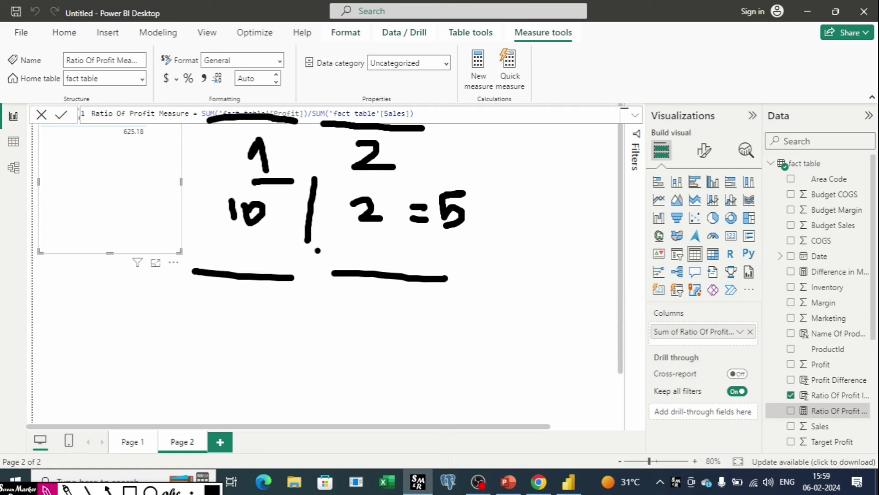
{"action": "left_click_drag", "start_coordinate": [317, 250], "coordinate": [324, 377]}
{"action": "mouse_move", "coordinate": [232, 246]}
{"action": "left_mouse_down"}
{"action": "mouse_move", "coordinate": [232, 271]}
{"action": "mouse_move", "coordinate": [245, 270]}
{"action": "left_mouse_up"}
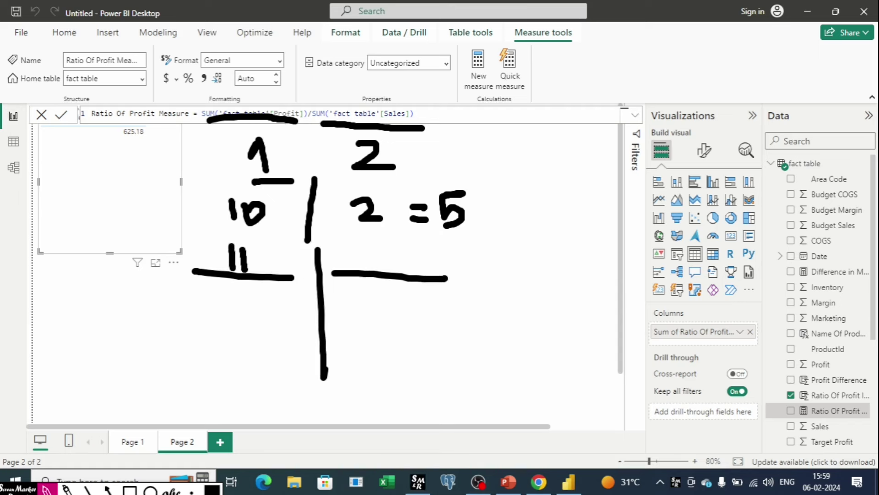
{"action": "mouse_move", "coordinate": [371, 248]}
{"action": "left_mouse_down"}
{"action": "mouse_move", "coordinate": [382, 259]}
{"action": "mouse_move", "coordinate": [372, 269]}
{"action": "left_mouse_up"}
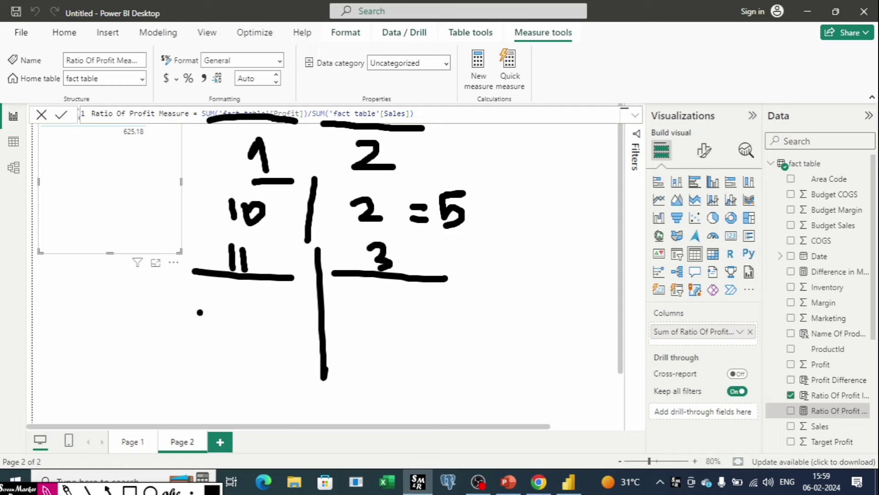
{"action": "left_click_drag", "start_coordinate": [199, 311], "coordinate": [330, 315]}
{"action": "mouse_move", "coordinate": [216, 283]}
{"action": "left_mouse_down"}
{"action": "mouse_move", "coordinate": [222, 303]}
{"action": "mouse_move", "coordinate": [240, 310]}
{"action": "mouse_move", "coordinate": [236, 292]}
{"action": "left_mouse_up"}
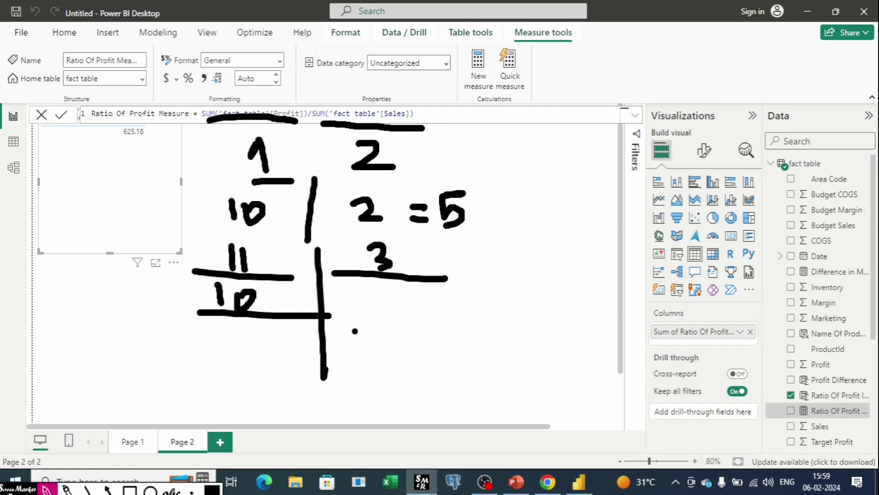
{"action": "left_click_drag", "start_coordinate": [349, 324], "coordinate": [441, 320]}
{"action": "mouse_move", "coordinate": [378, 296]}
{"action": "left_mouse_down"}
{"action": "mouse_move", "coordinate": [375, 318]}
{"action": "mouse_move", "coordinate": [398, 296]}
{"action": "left_mouse_up"}
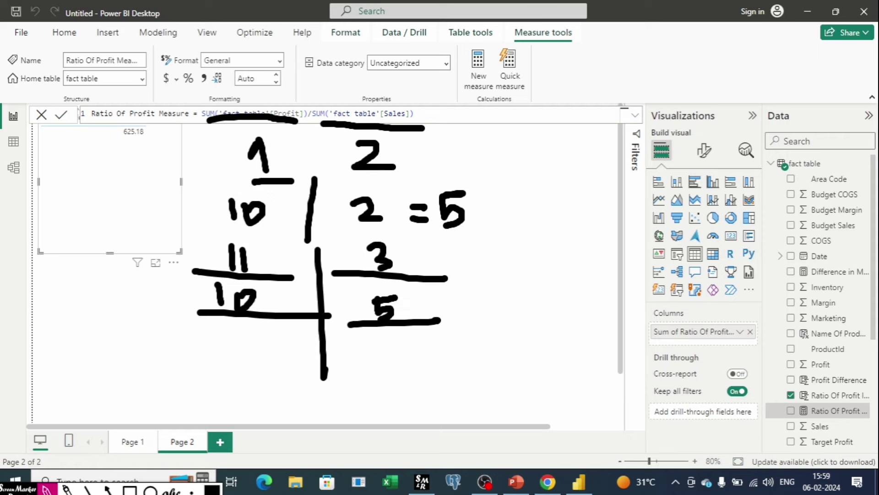
{"action": "mouse_move", "coordinate": [246, 247]}
{"action": "left_mouse_down"}
{"action": "mouse_move", "coordinate": [263, 260]}
{"action": "mouse_move", "coordinate": [242, 271]}
{"action": "left_mouse_up"}
{"action": "left_click_drag", "start_coordinate": [249, 271], "coordinate": [293, 274]}
{"action": "left_click_drag", "start_coordinate": [205, 351], "coordinate": [306, 352]}
{"action": "mouse_move", "coordinate": [236, 321]}
{"action": "left_mouse_down"}
{"action": "mouse_move", "coordinate": [237, 341]}
{"action": "mouse_move", "coordinate": [263, 336]}
{"action": "mouse_move", "coordinate": [251, 343]}
{"action": "mouse_move", "coordinate": [278, 324]}
{"action": "left_mouse_up"}
{"action": "mouse_move", "coordinate": [349, 359]}
{"action": "left_mouse_down"}
{"action": "mouse_move", "coordinate": [389, 340]}
{"action": "mouse_move", "coordinate": [369, 354]}
{"action": "left_mouse_up"}
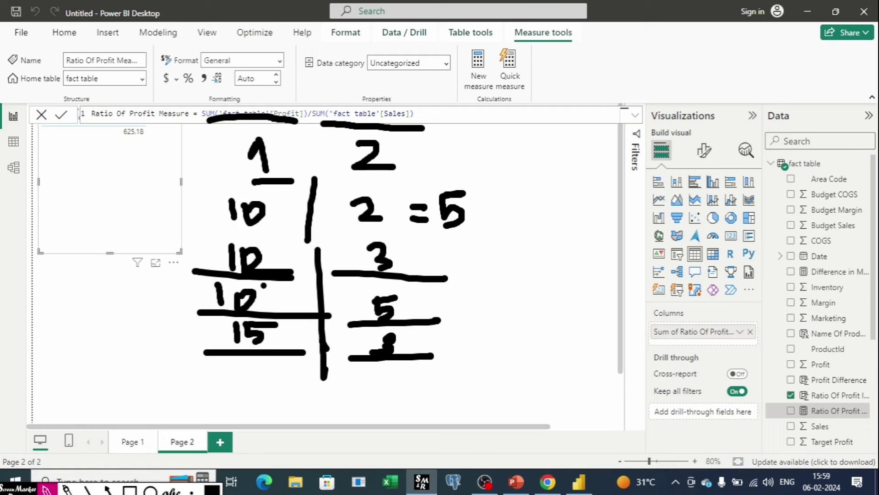
Handwrite the row results 4, 2 and 5 beside the example rows and the underlined total 11 below them.
{"action": "mouse_move", "coordinate": [468, 262]}
{"action": "left_mouse_down"}
{"action": "mouse_move", "coordinate": [516, 262]}
{"action": "mouse_move", "coordinate": [513, 256]}
{"action": "mouse_move", "coordinate": [510, 282]}
{"action": "left_mouse_up"}
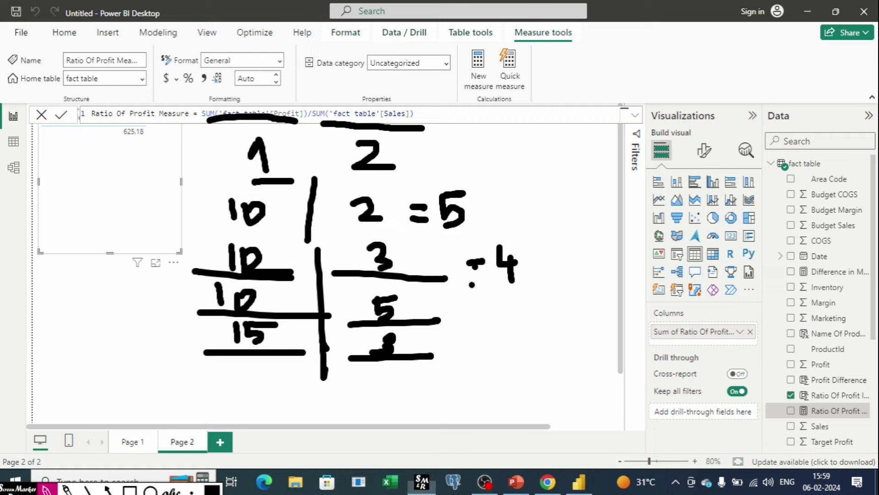
{"action": "left_click_drag", "start_coordinate": [466, 307], "coordinate": [527, 317]}
{"action": "mouse_move", "coordinate": [467, 351]}
{"action": "left_mouse_down"}
{"action": "mouse_move", "coordinate": [524, 359]}
{"action": "mouse_move", "coordinate": [544, 335]}
{"action": "left_mouse_up"}
{"action": "left_click_drag", "start_coordinate": [510, 366], "coordinate": [570, 362]}
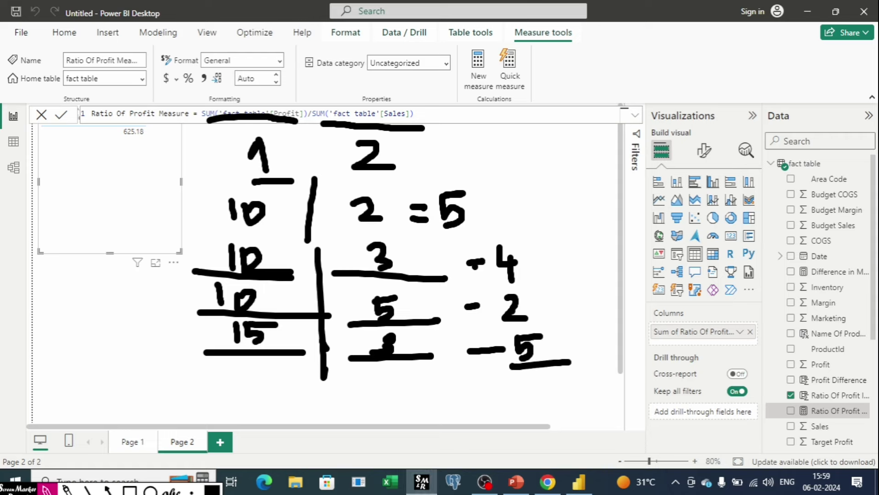
{"action": "mouse_move", "coordinate": [534, 376]}
{"action": "left_mouse_down"}
{"action": "mouse_move", "coordinate": [535, 401]}
{"action": "mouse_move", "coordinate": [562, 403]}
{"action": "left_mouse_up"}
{"action": "left_click", "coordinate": [533, 408]}
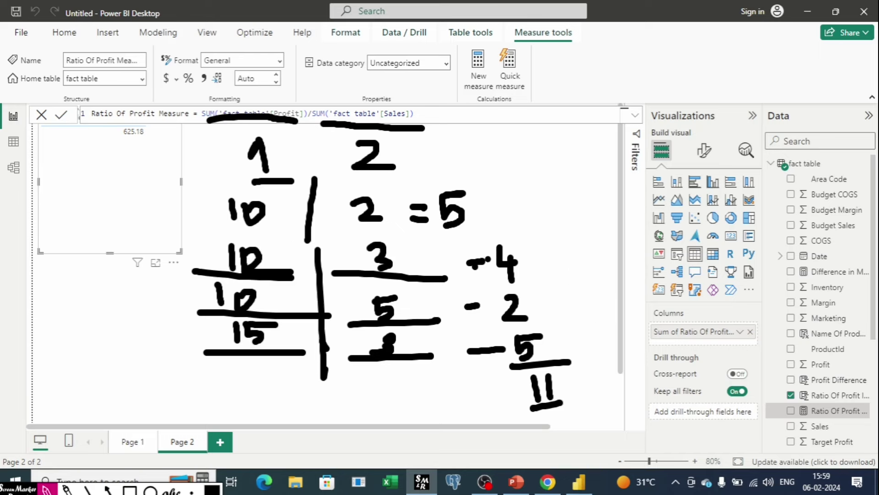
Clear all handwritten annotations from the screen.
{"action": "left_click_drag", "start_coordinate": [18, 492], "coordinate": [40, 413]}
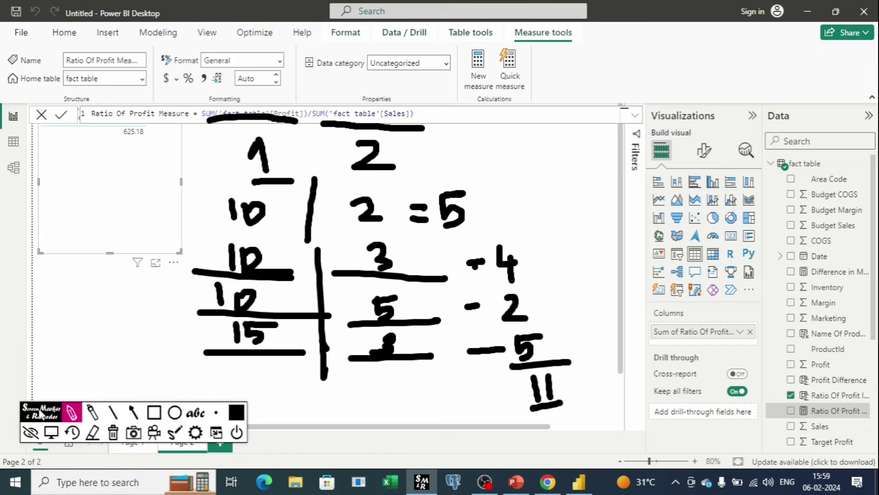
{"action": "left_click", "coordinate": [113, 433]}
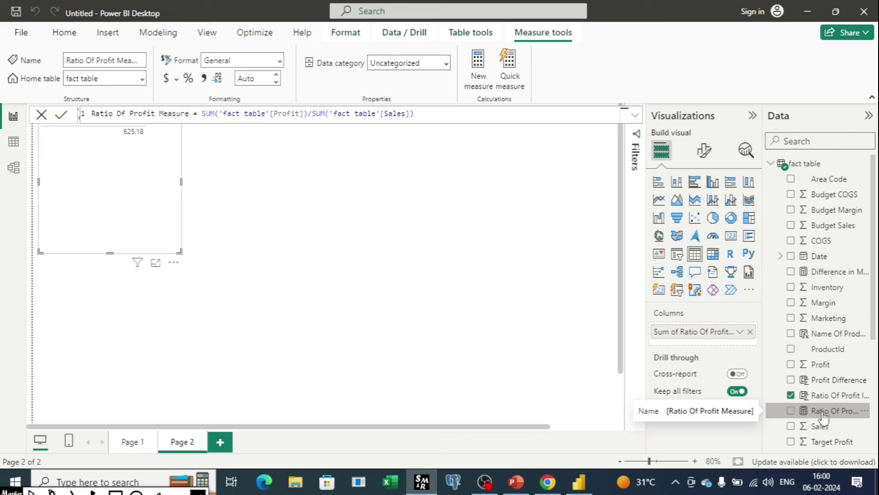
Show Ratio Of Profit Measure as a separate visual on Page 2 and place it beside the Ratio Of Profit In Column table.
{"action": "left_click", "coordinate": [316, 195]}
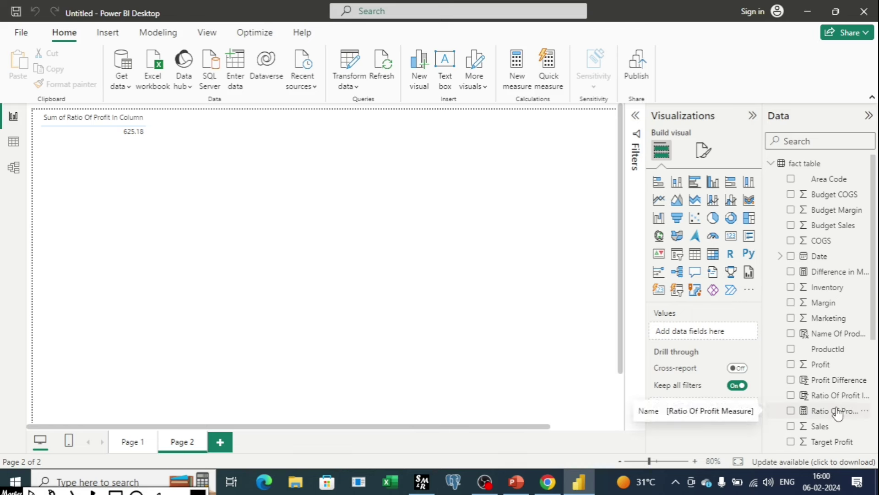
{"action": "left_click_drag", "start_coordinate": [838, 412], "coordinate": [710, 330]}
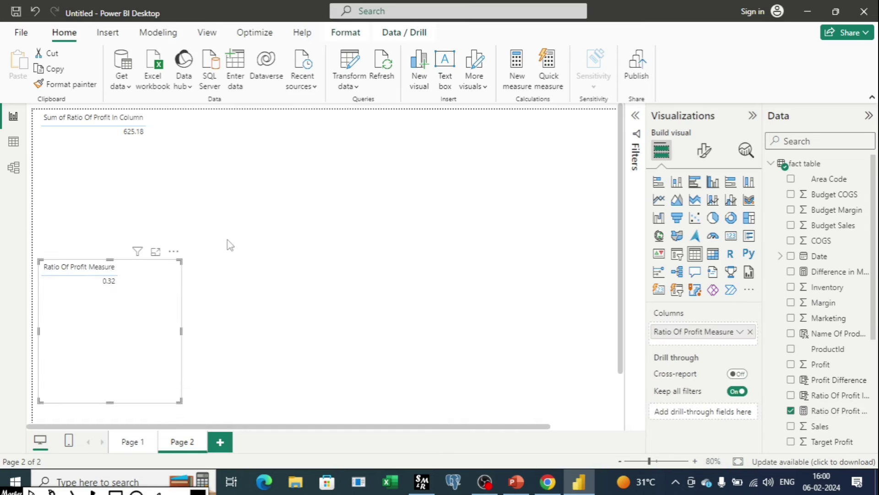
{"action": "left_click_drag", "start_coordinate": [159, 275], "coordinate": [321, 124]}
Review the profit difference column and measure tables on Page 1, and return to Page 2.
{"action": "left_click", "coordinate": [142, 407]}
{"action": "left_click", "coordinate": [120, 445]}
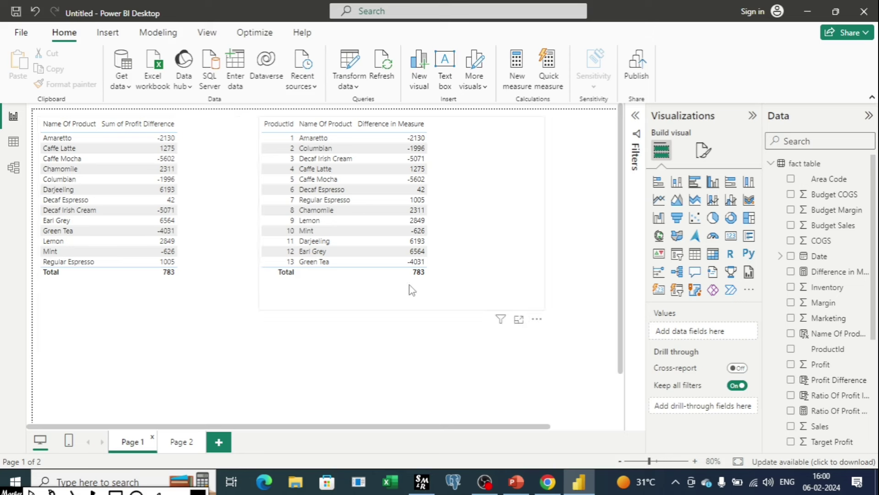
{"action": "left_click", "coordinate": [181, 443]}
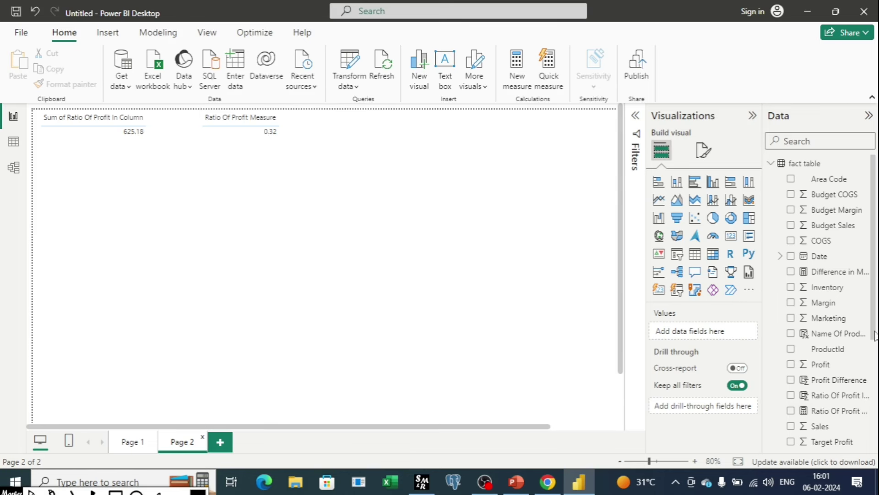
{"action": "left_click_drag", "start_coordinate": [775, 364], "coordinate": [713, 343]}
{"action": "left_click", "coordinate": [174, 251]}
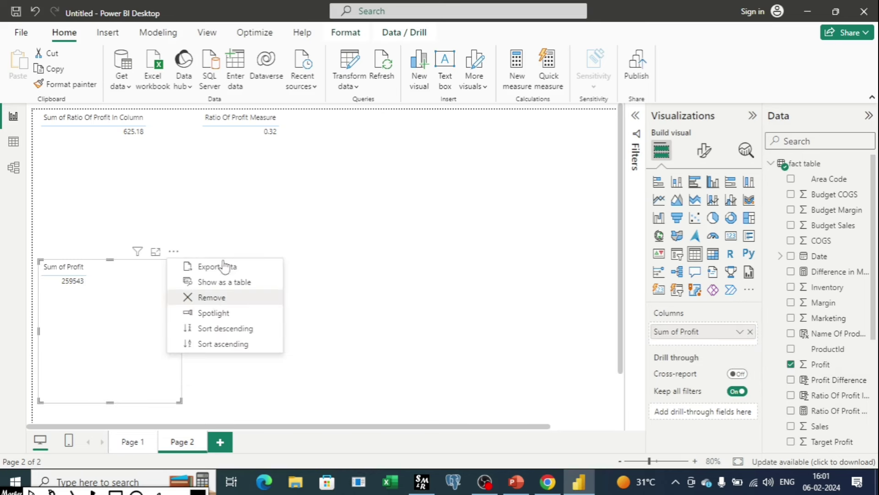
{"action": "left_click", "coordinate": [216, 296]}
Add the Profit and Sales fields as columns to the Ratio Of Profit Measure table.
{"action": "left_click", "coordinate": [331, 249]}
{"action": "left_click_drag", "start_coordinate": [820, 364], "coordinate": [725, 350]}
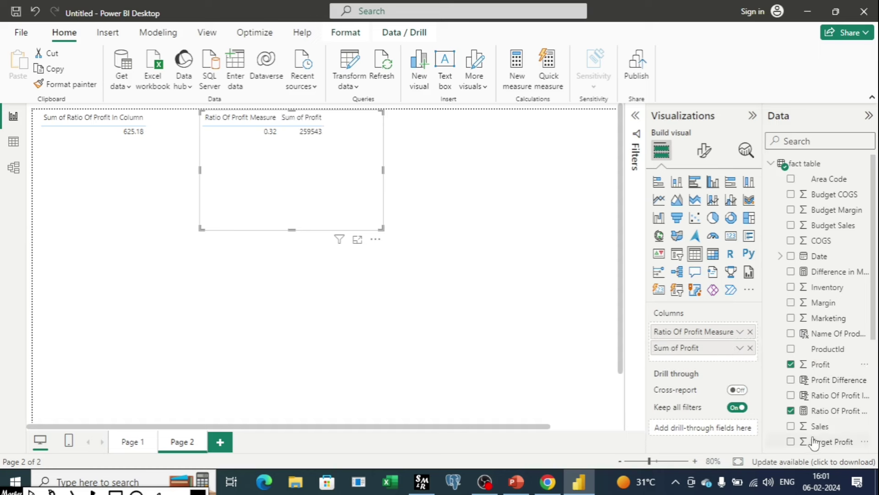
{"action": "left_click_drag", "start_coordinate": [818, 426], "coordinate": [718, 367]}
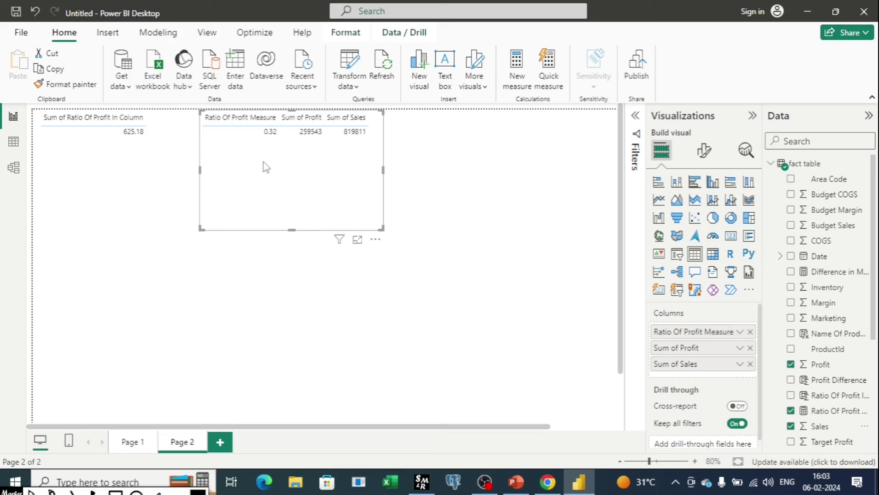
Start a new calculated column in the fact table and name it Sumx Profit Ratio.
{"action": "left_click", "coordinate": [828, 308]}
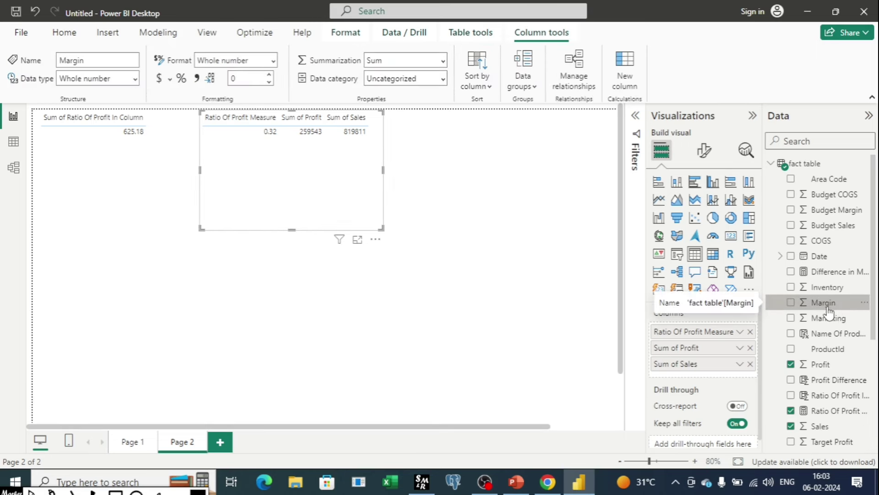
{"action": "left_click", "coordinate": [477, 33]}
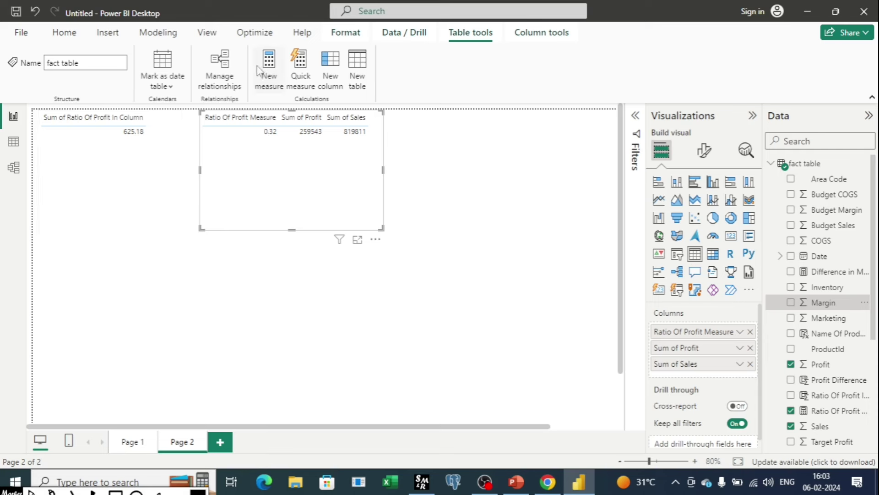
{"action": "left_click", "coordinate": [341, 68]}
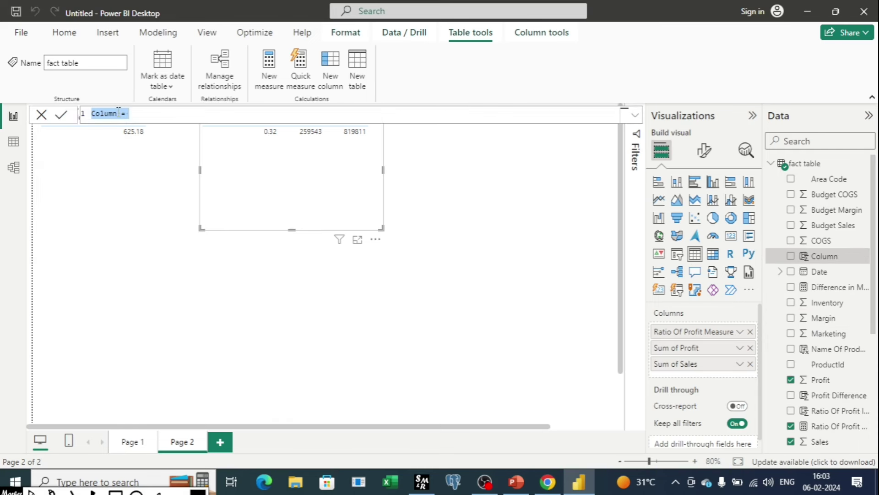
{"action": "left_click", "coordinate": [118, 116]}
{"action": "key", "text": "BackSpace"}
{"action": "key", "text": "BackSpace"}
{"action": "key", "text": "BackSpace"}
{"action": "key", "text": "BackSpace"}
{"action": "key", "text": "BackSpace"}
{"action": "key", "text": "BackSpace"}
{"action": "type", "text": "Sumx Profi"}
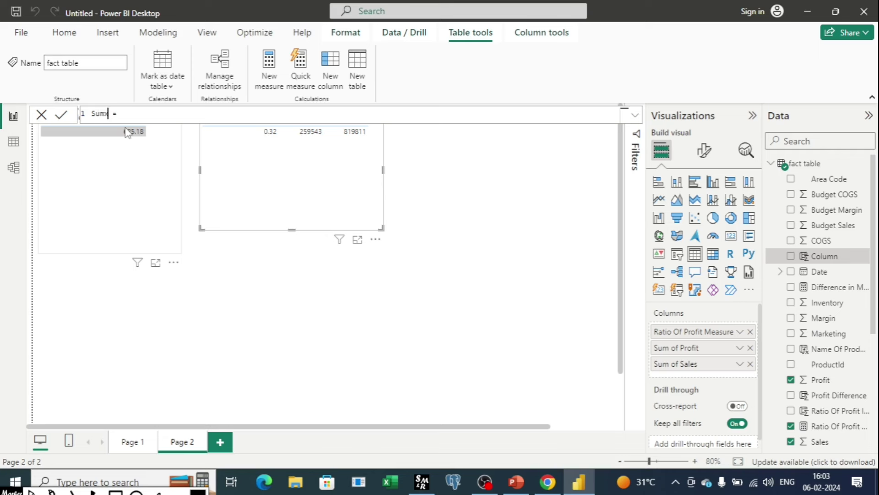
{"action": "type", "text": "t Ratio"}
Define the column formula as SUMX('fact table','fact table'[Profit]/'fact table'[Sales]) and commit it.
{"action": "left_click", "coordinate": [187, 114]}
{"action": "type", "text": "sum"}
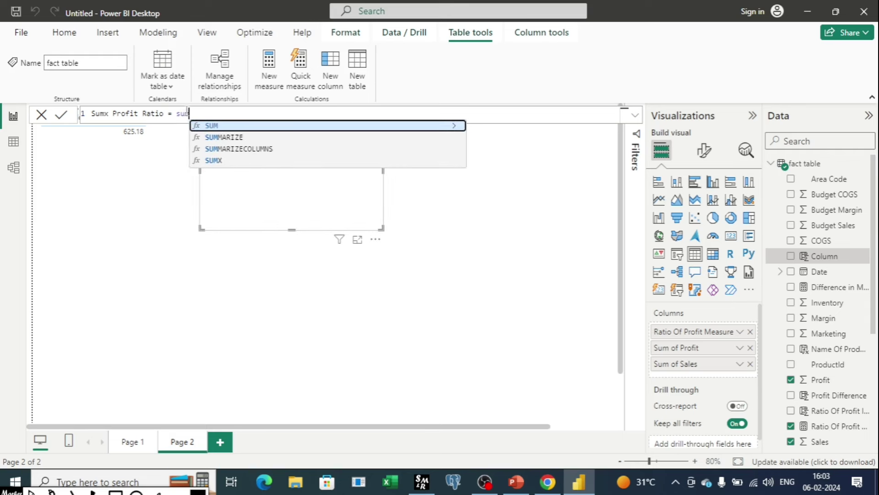
{"action": "left_click", "coordinate": [205, 161]}
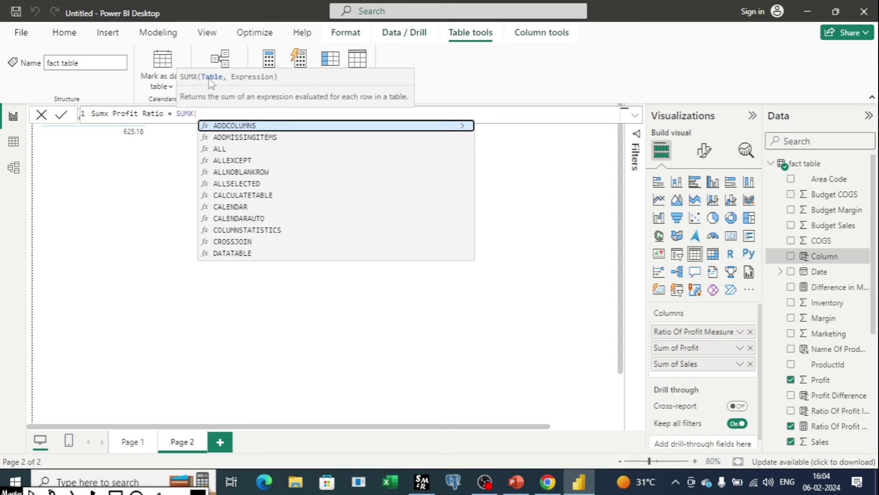
{"action": "type", "text": "fact table'"}
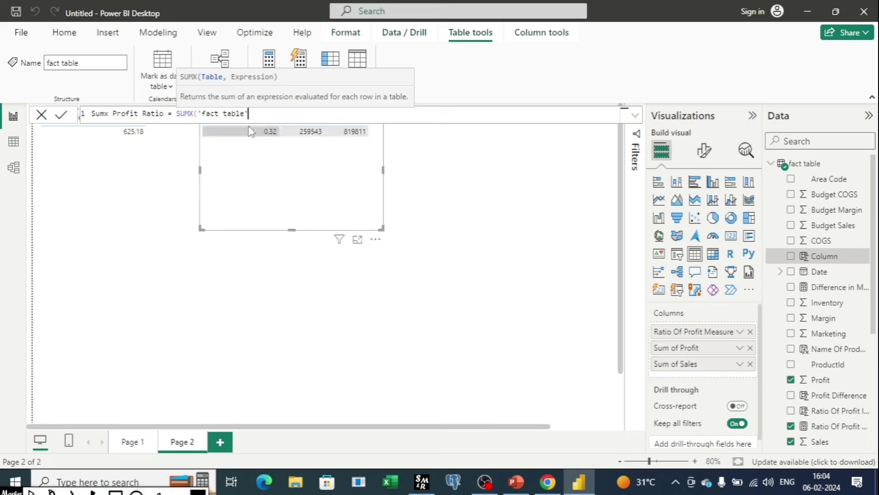
{"action": "left_click", "coordinate": [245, 126]}
{"action": "type", "text": ","}
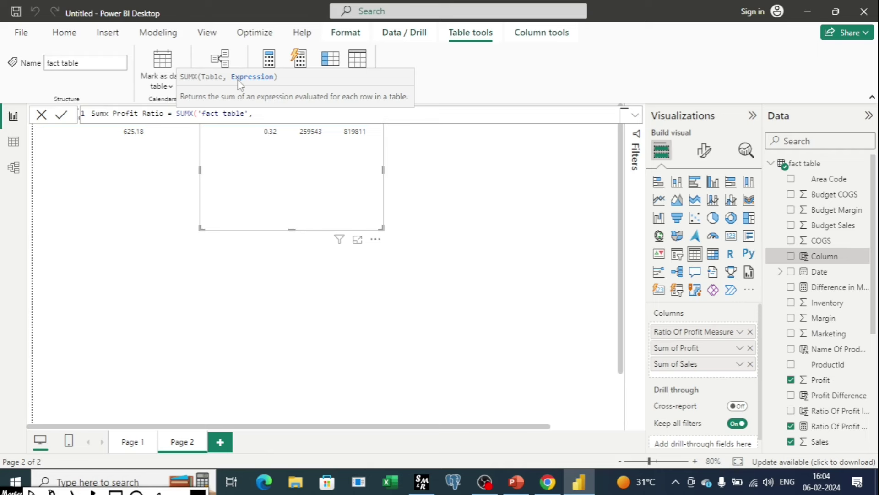
{"action": "type", "text": "fac"}
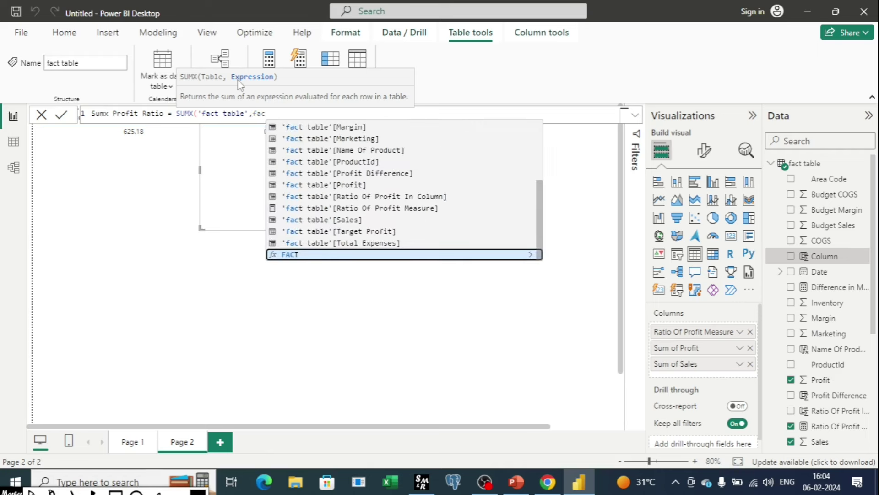
{"action": "left_click", "coordinate": [314, 185]}
{"action": "type", "text": "/"}
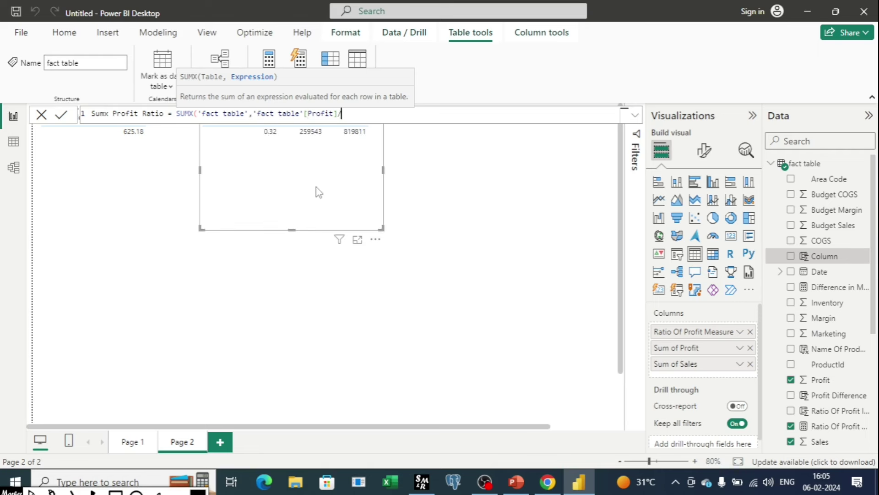
{"action": "type", "text": "fac"}
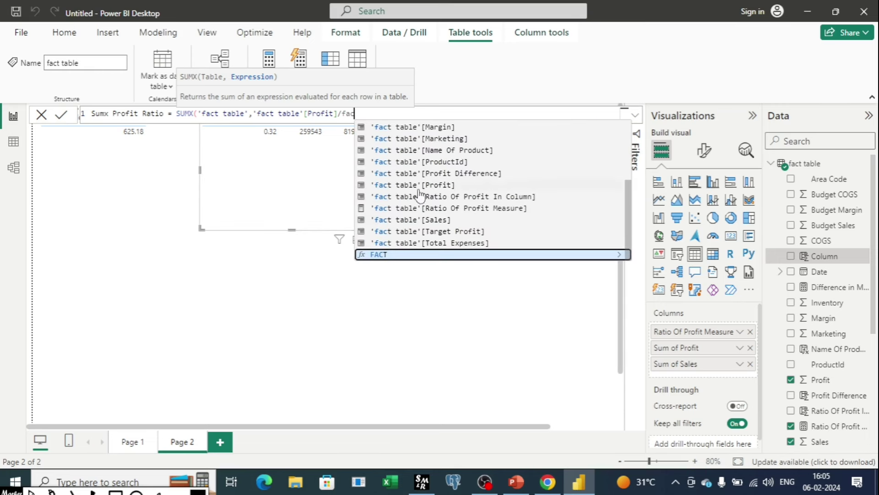
{"action": "left_click", "coordinate": [419, 220]}
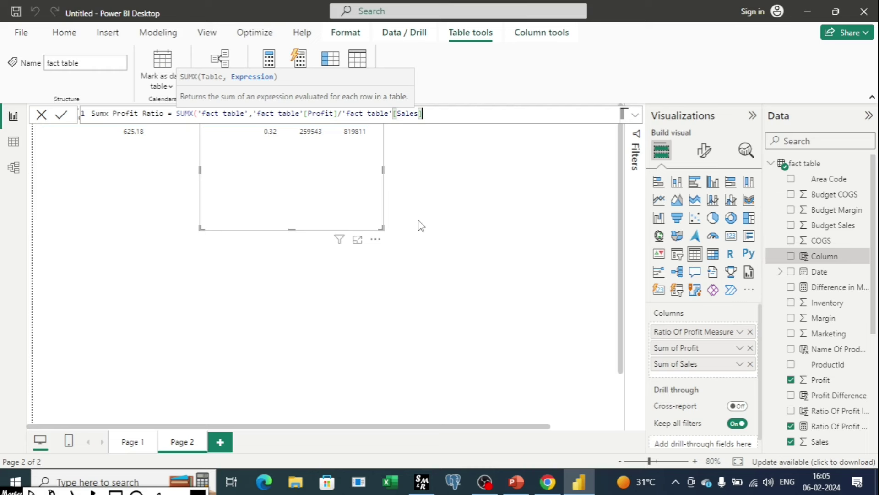
{"action": "type", "text": ")"}
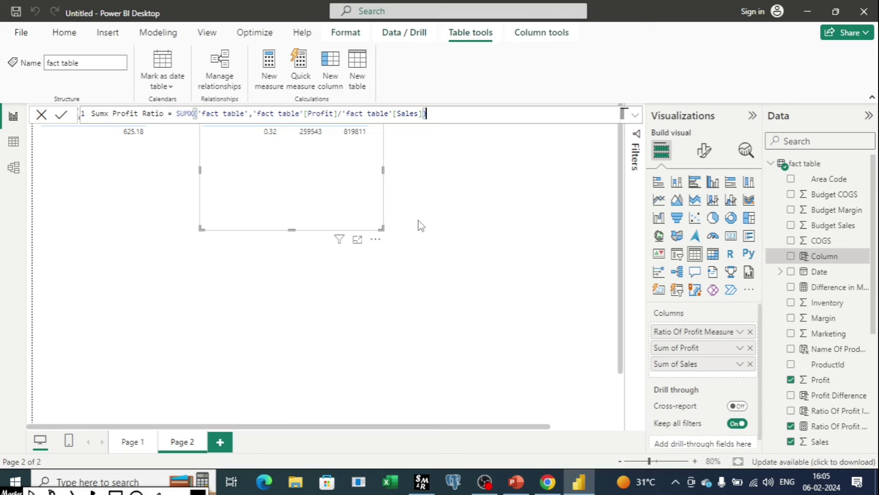
{"action": "key", "text": "Return"}
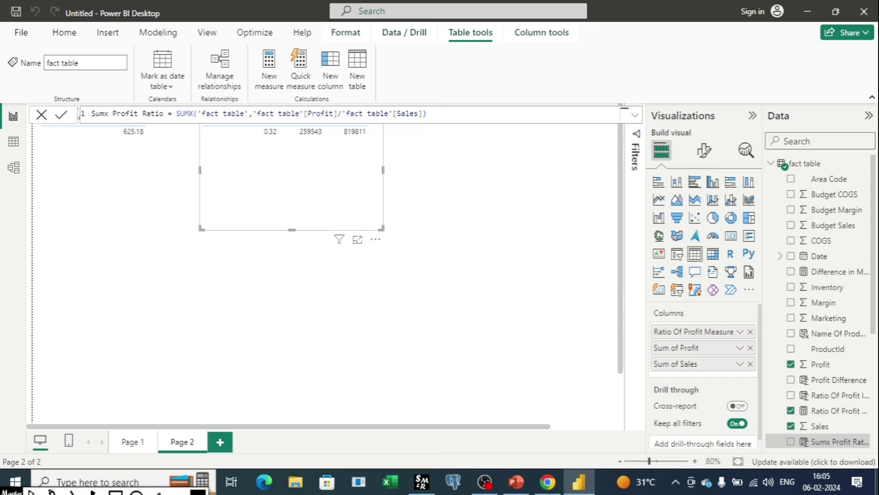
Show Sumx Profit Ratio as a separate table visual on Page 2, making it wider and shorter below the Ratio Of Profit In Column table.
{"action": "scroll", "coordinate": [833, 381], "scroll_direction": "down", "scroll_amount": 3}
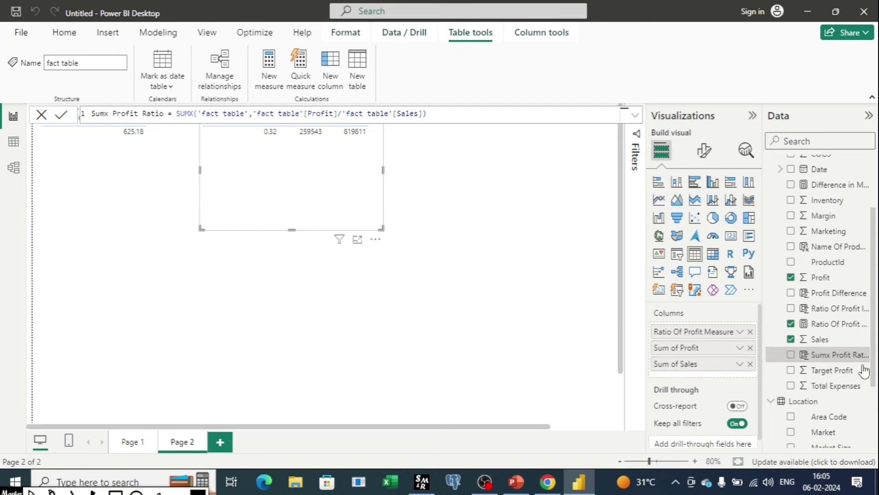
{"action": "left_click", "coordinate": [451, 184]}
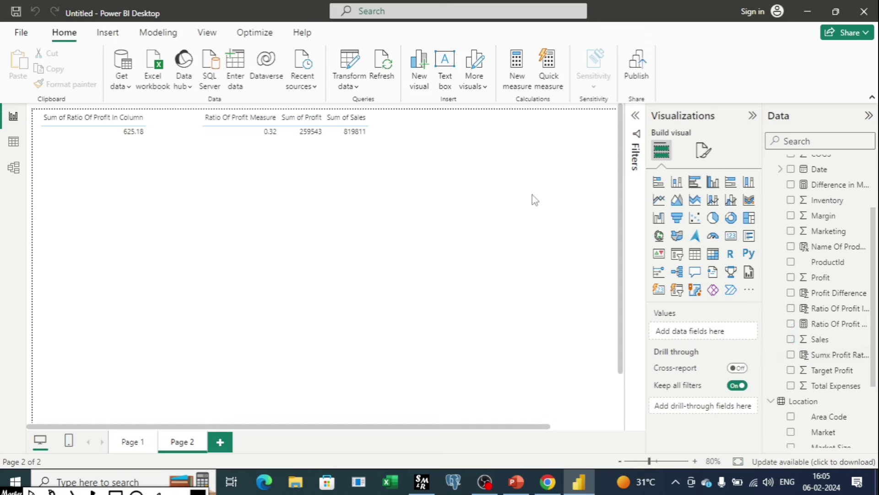
{"action": "left_click_drag", "start_coordinate": [845, 364], "coordinate": [737, 339]}
{"action": "left_click_drag", "start_coordinate": [181, 331], "coordinate": [239, 330]}
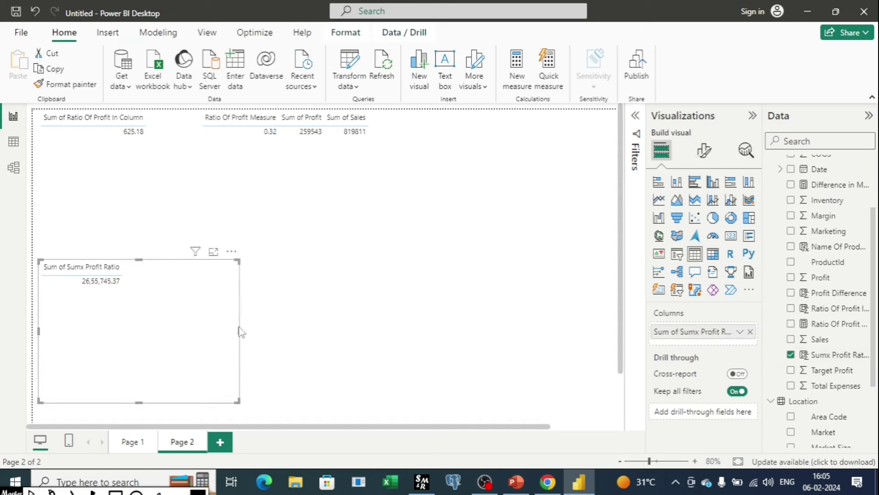
{"action": "left_click_drag", "start_coordinate": [139, 399], "coordinate": [151, 348]}
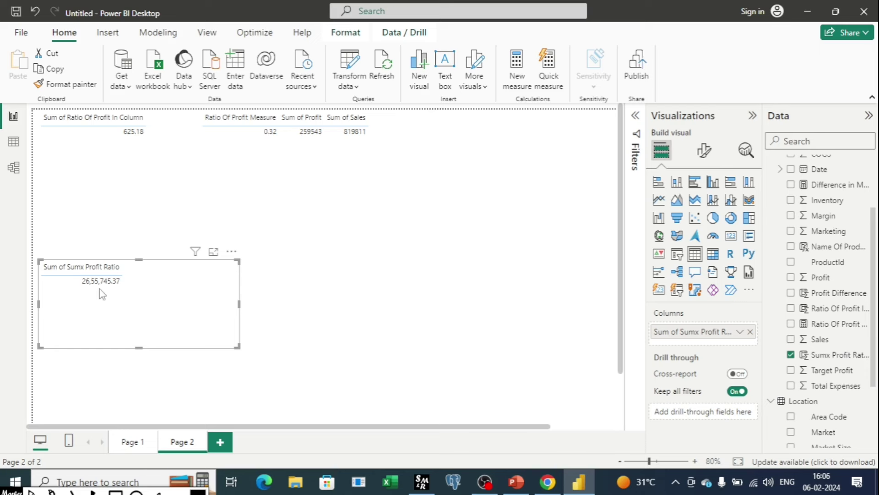
Examine the Sumx Profit Ratio values in the fact table's rows against the Profit, Sales and Ratio Of Profit In Column columns.
{"action": "left_click", "coordinate": [13, 145]}
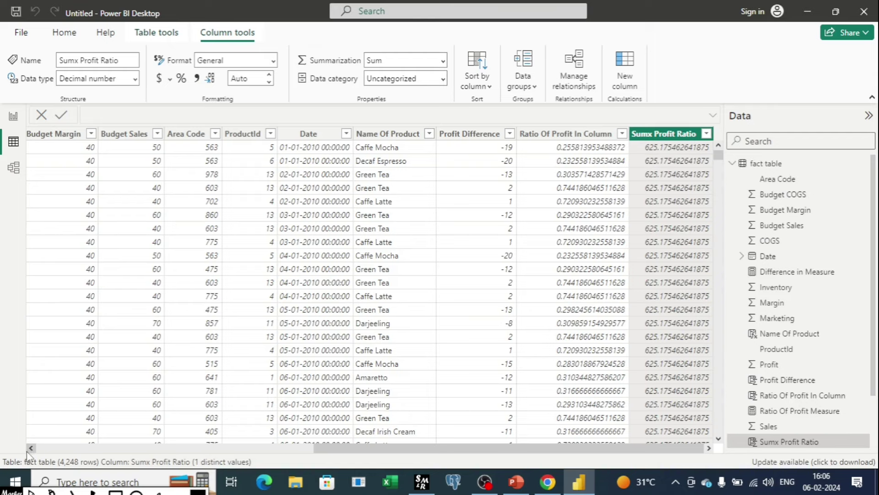
{"action": "left_click", "coordinate": [14, 116]}
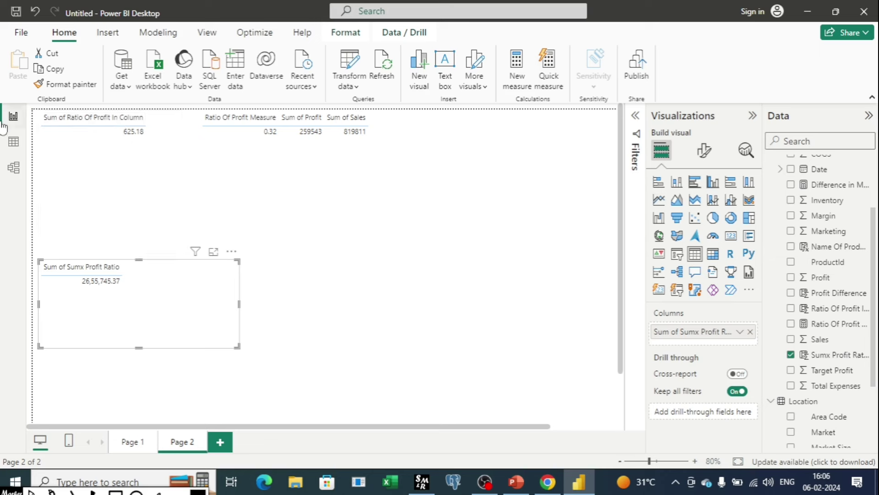
{"action": "left_click", "coordinate": [13, 142]}
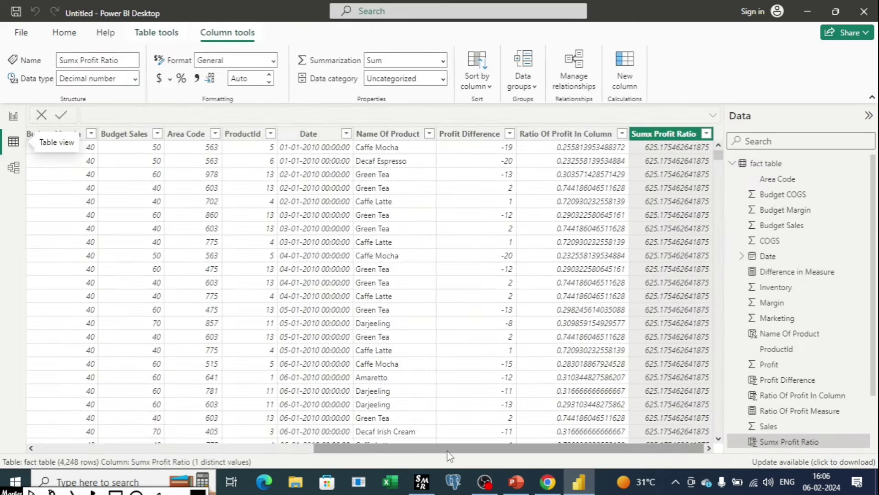
{"action": "left_click_drag", "start_coordinate": [450, 455], "coordinate": [172, 426]}
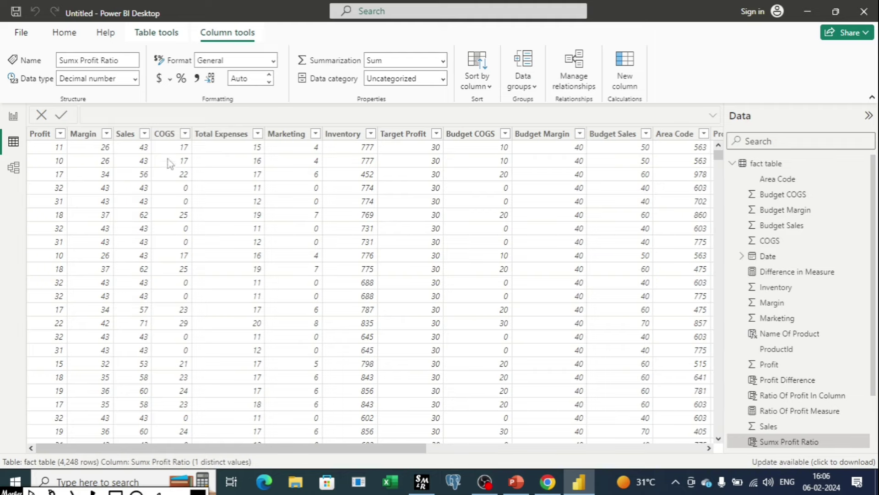
{"action": "left_click_drag", "start_coordinate": [125, 451], "coordinate": [632, 454]}
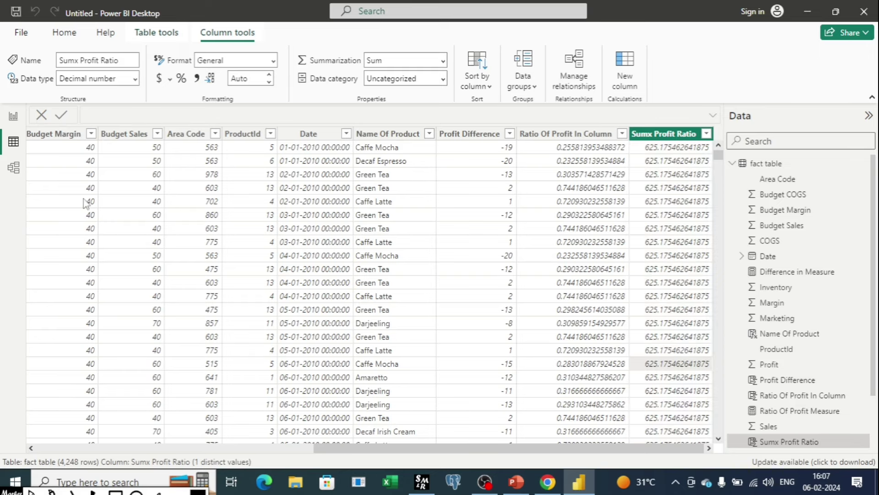
{"action": "left_click", "coordinate": [13, 116]}
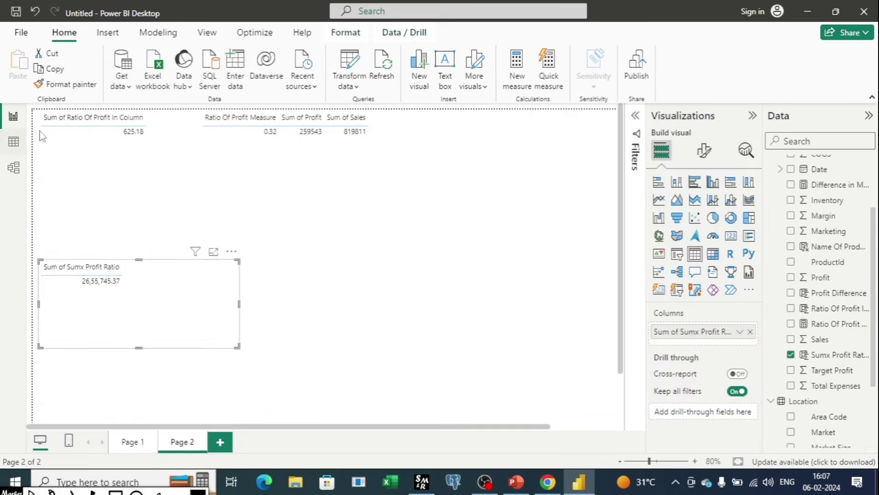
{"action": "left_click", "coordinate": [13, 142]}
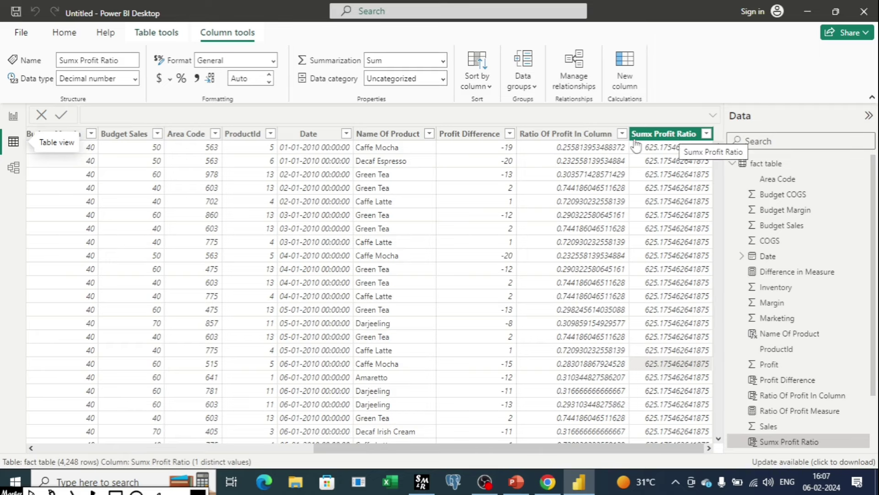
Set the Sumx Profit Ratio field in its Page 2 table visual to Don't summarize.
{"action": "left_click", "coordinate": [13, 116]}
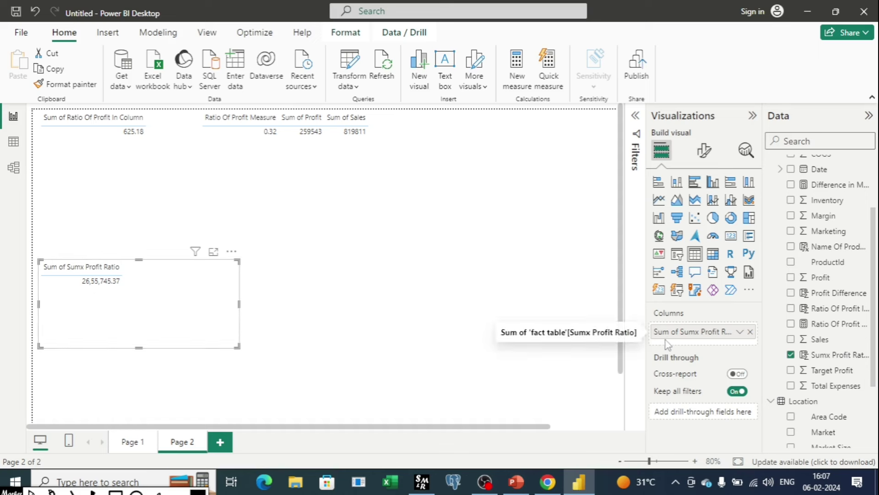
{"action": "left_click", "coordinate": [740, 332]}
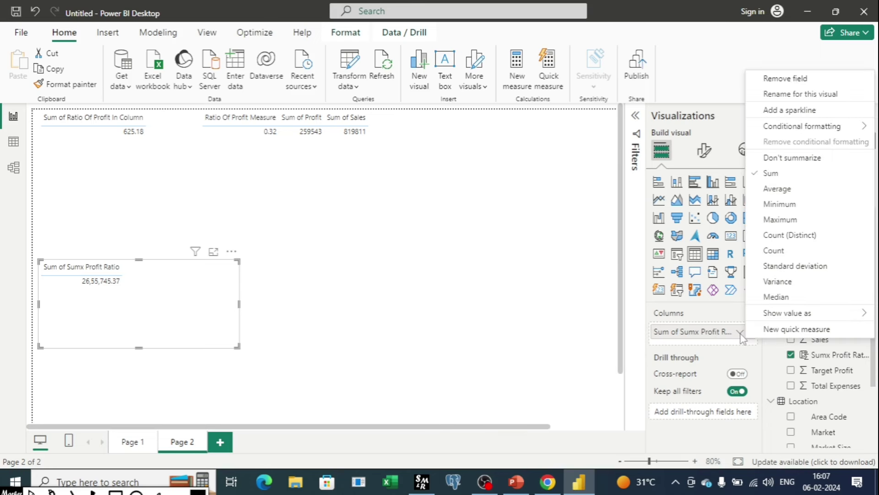
{"action": "left_click", "coordinate": [774, 158]}
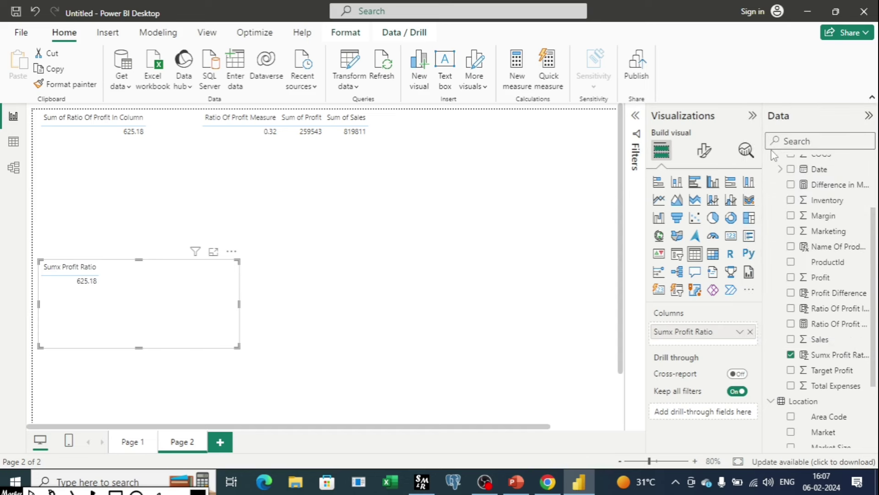